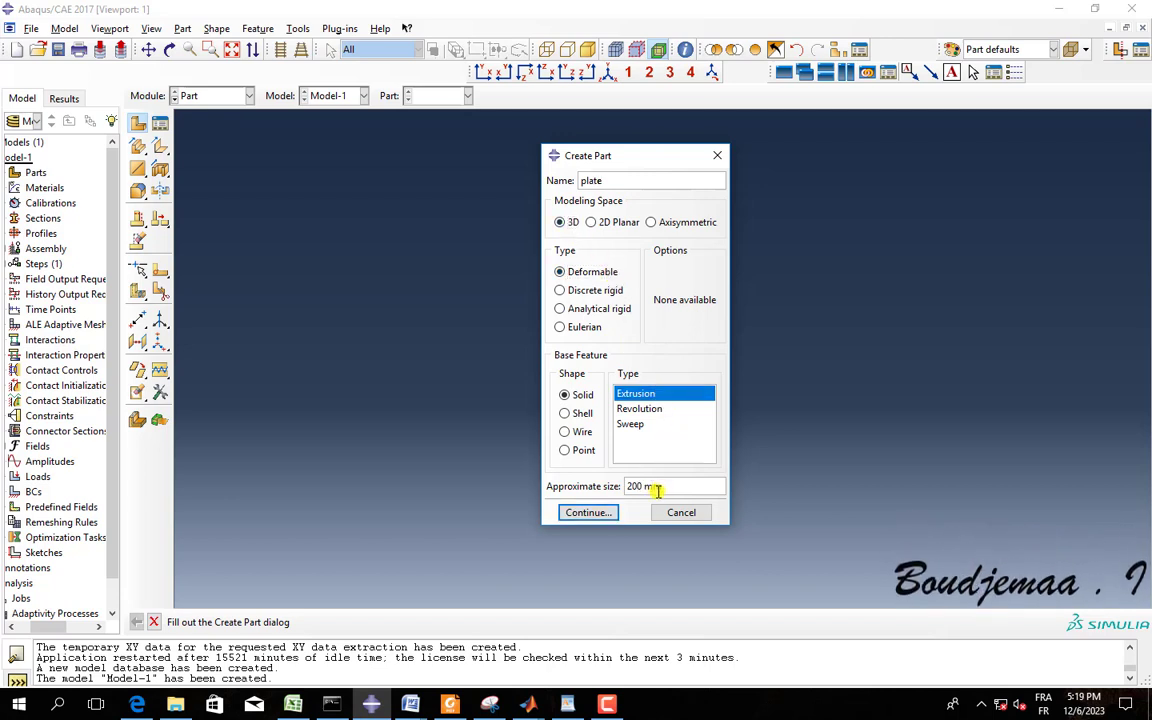
Start the 3D deformable solid extrusion part "plate" and sketch a rectangle about 105 by 5
click(603, 512)
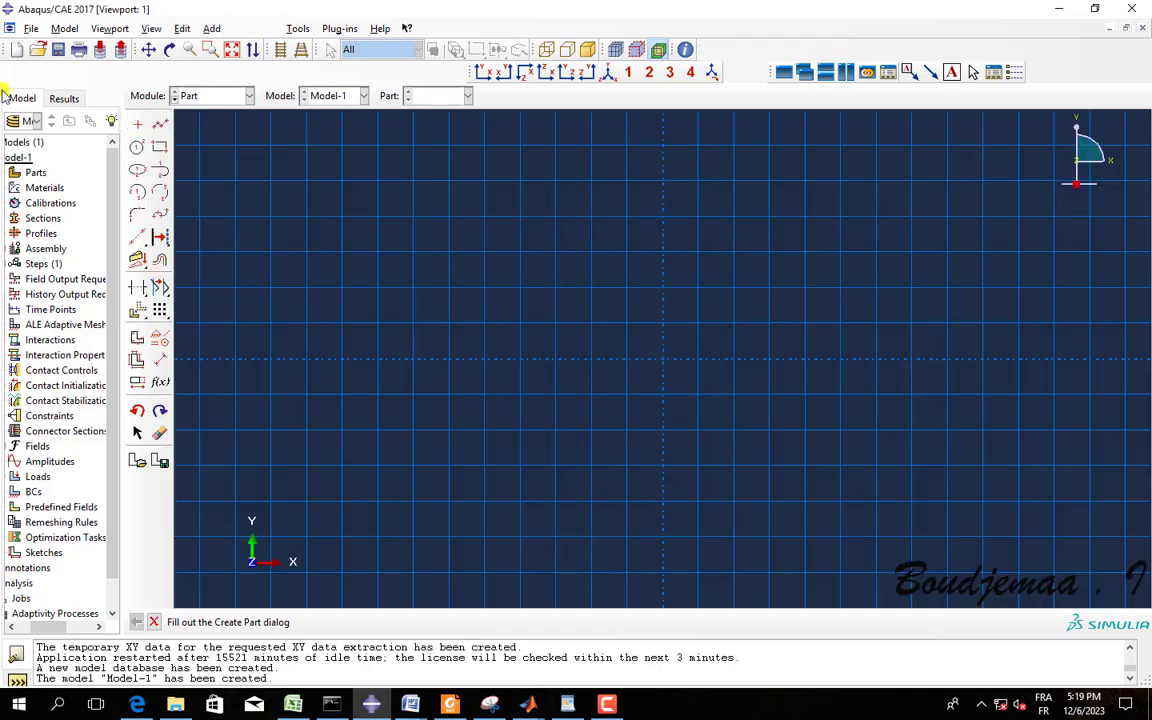
click(160, 148)
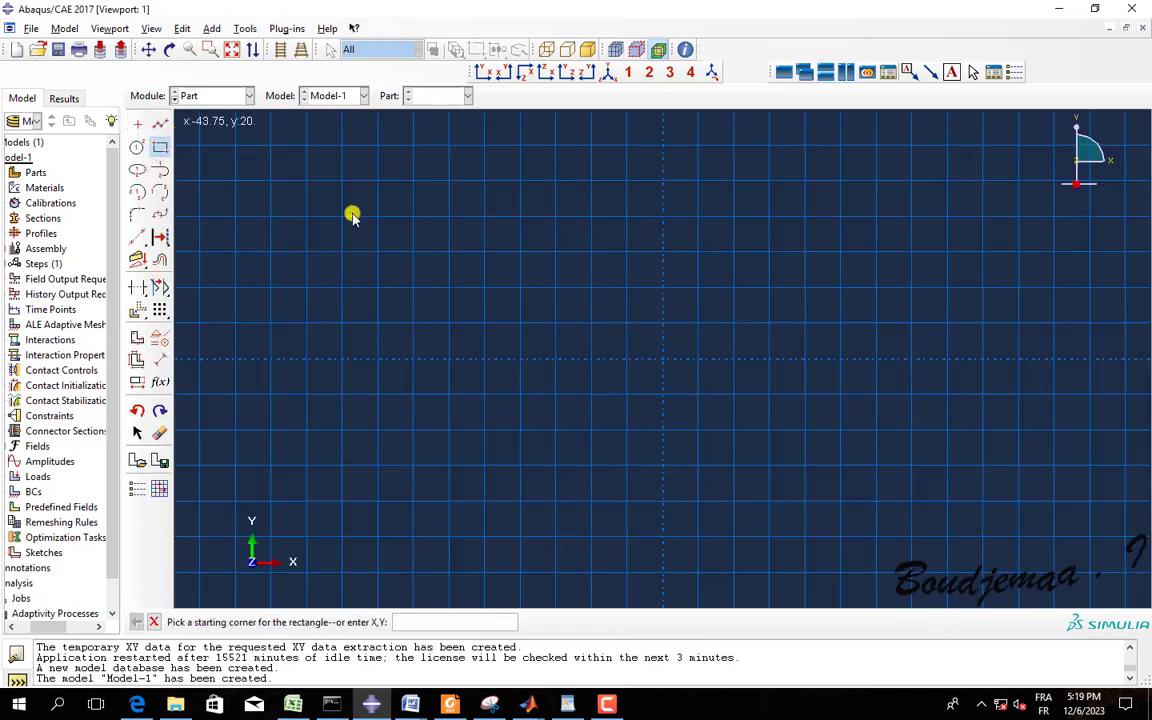
click(1088, 250)
Dimension the rectangle's lower edge and set its length to 200
click(166, 358)
click(404, 249)
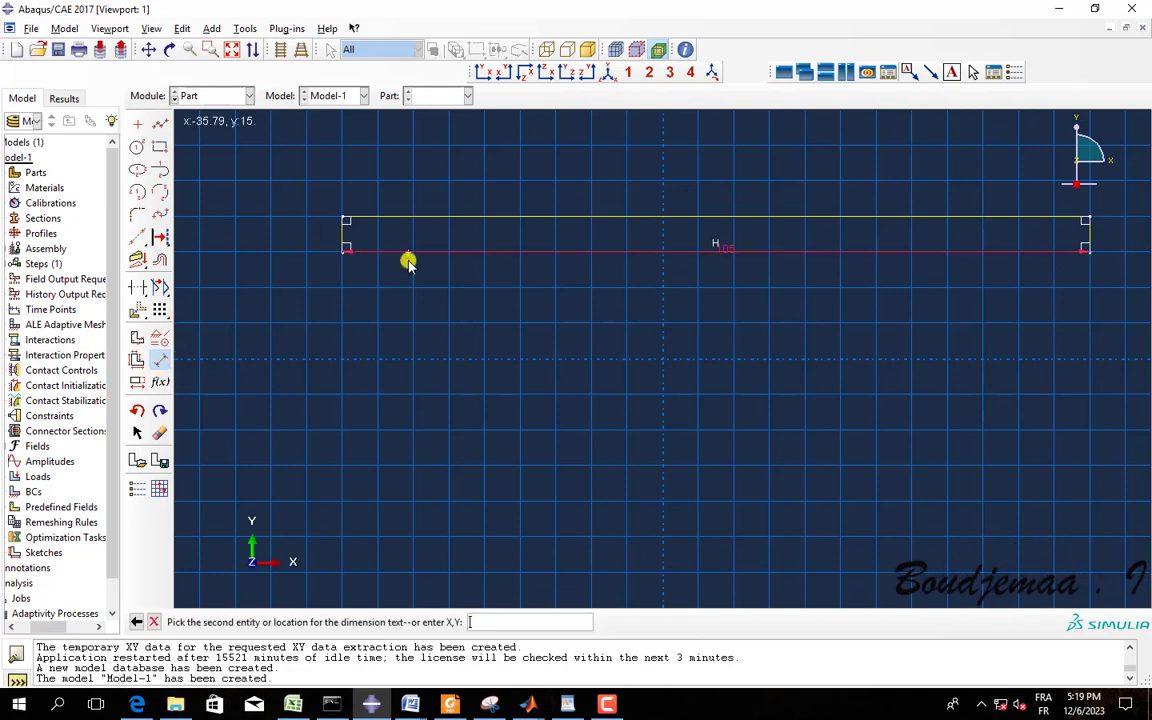
click(419, 342)
text(3)
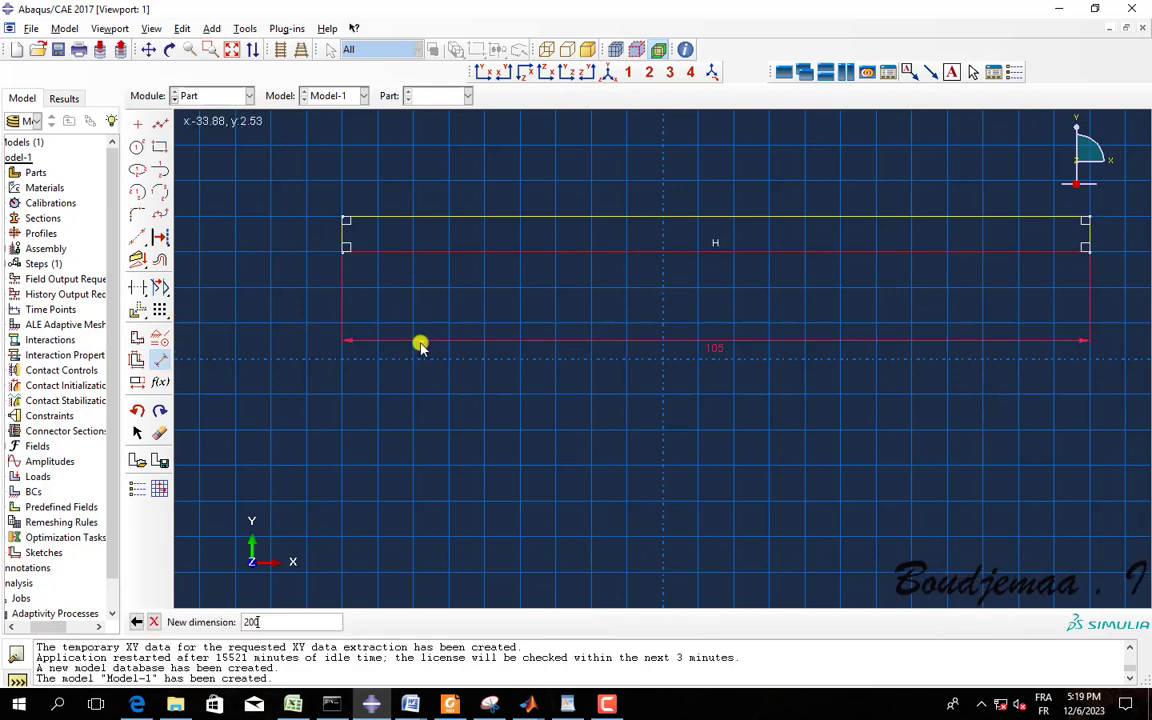
key(Return)
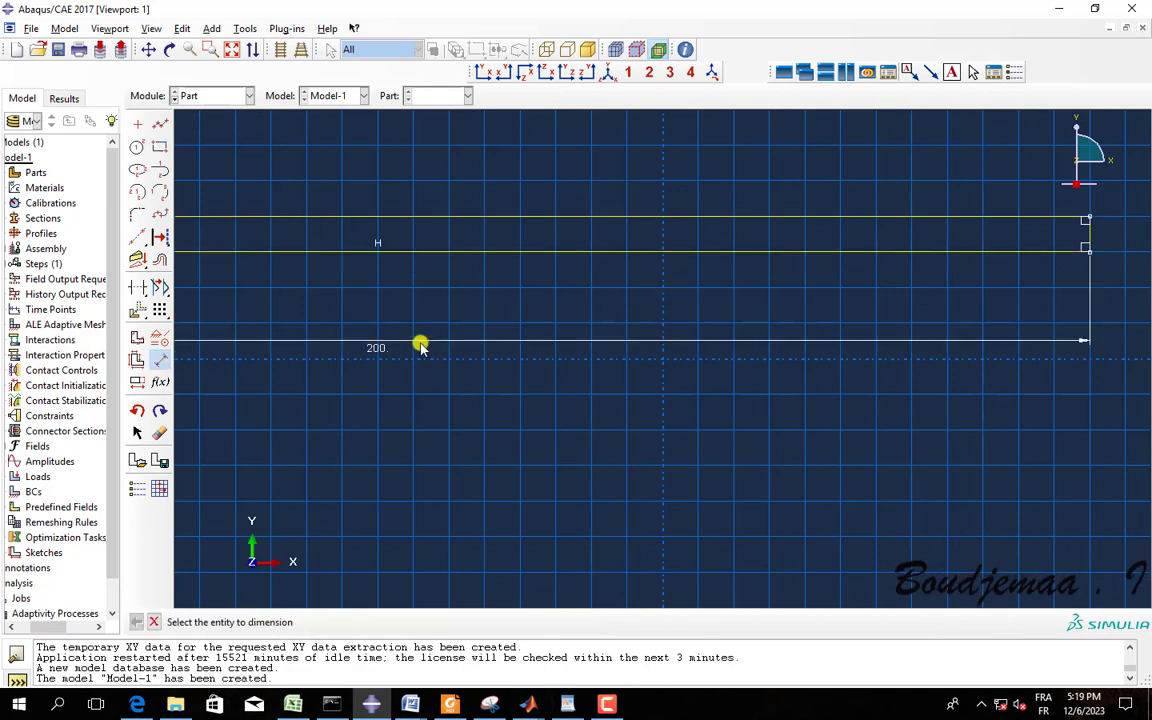
Dimension the rectangle's short vertical edge at 5 and finish dimensioning
click(1090, 232)
click(1125, 237)
key(Return)
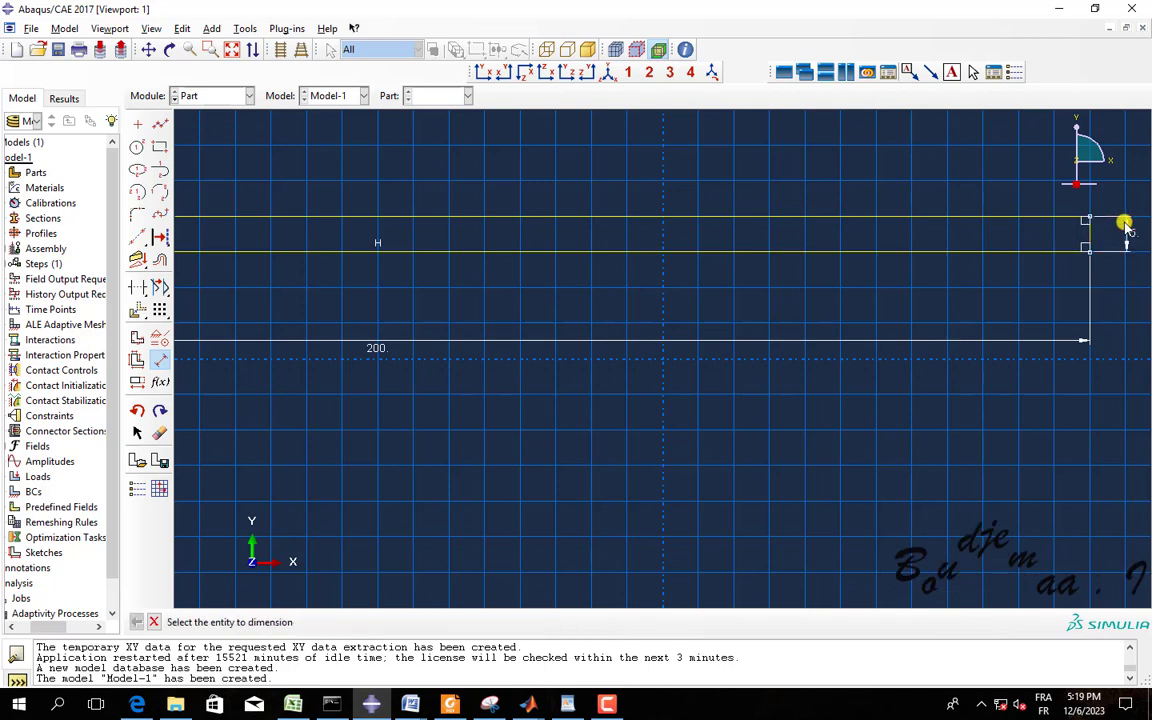
scroll(386, 327, down, 3)
scroll(388, 330, down, 2)
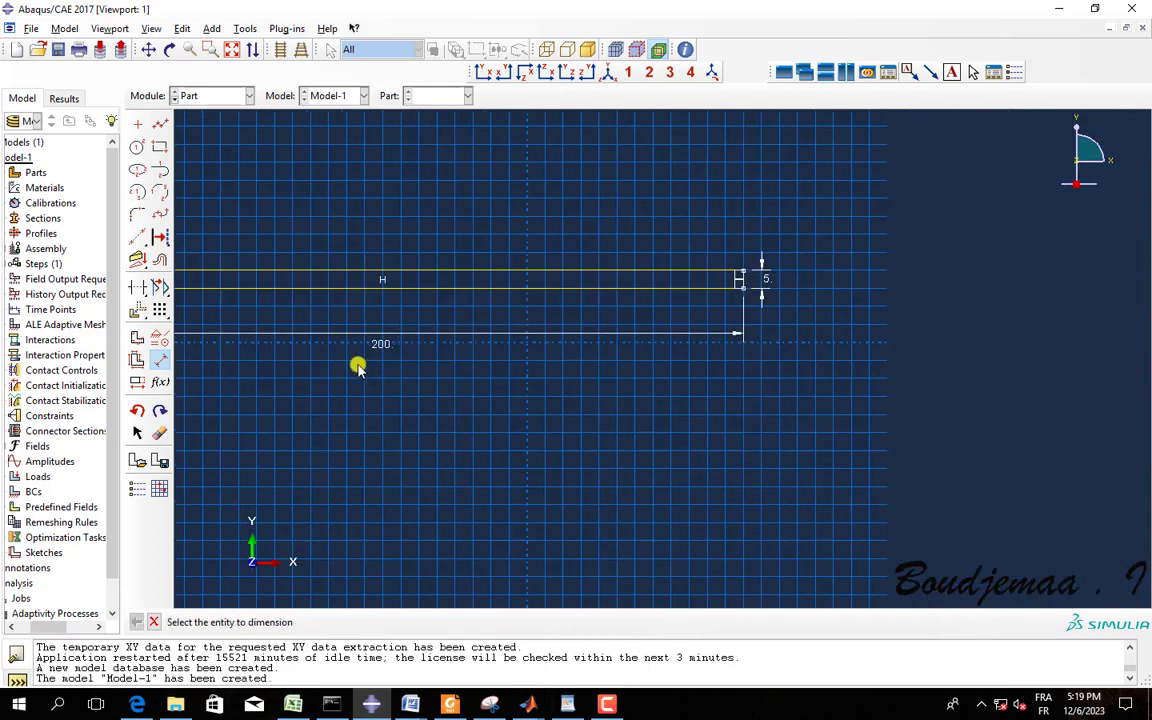
scroll(365, 330, down, 4)
scroll(257, 303, down, 2)
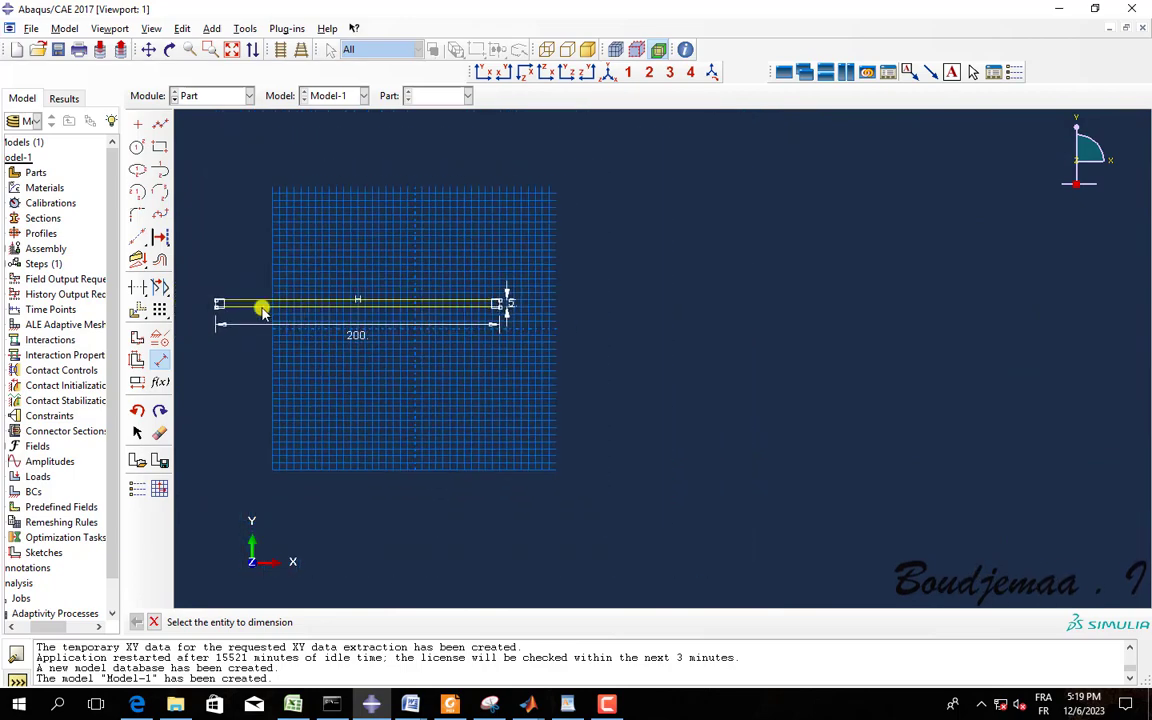
scroll(406, 355, up, 1)
scroll(566, 319, up, 4)
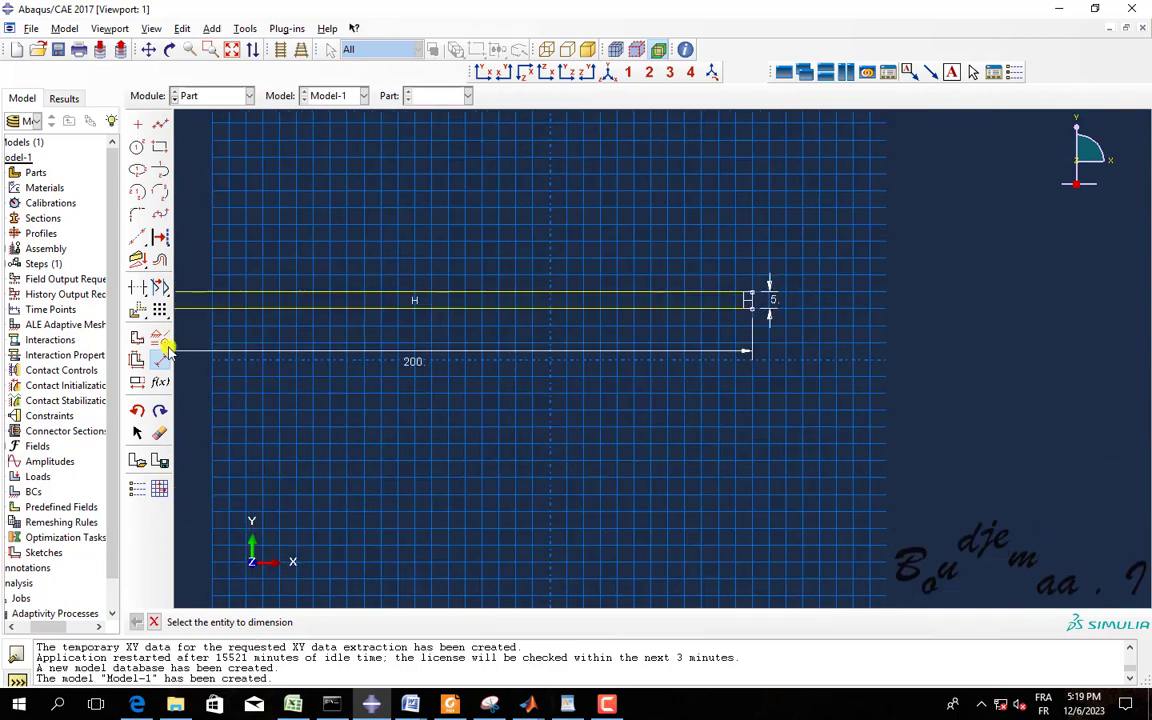
click(150, 622)
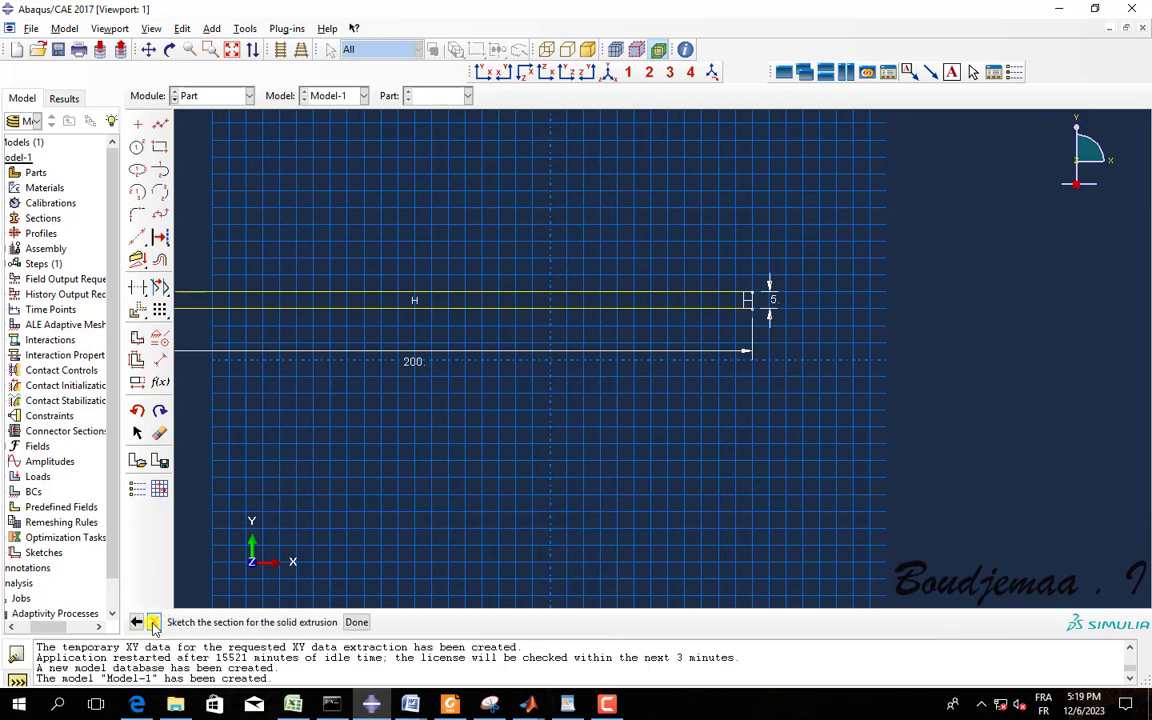
Finish the section sketch and extrude it to a depth of 30
click(357, 622)
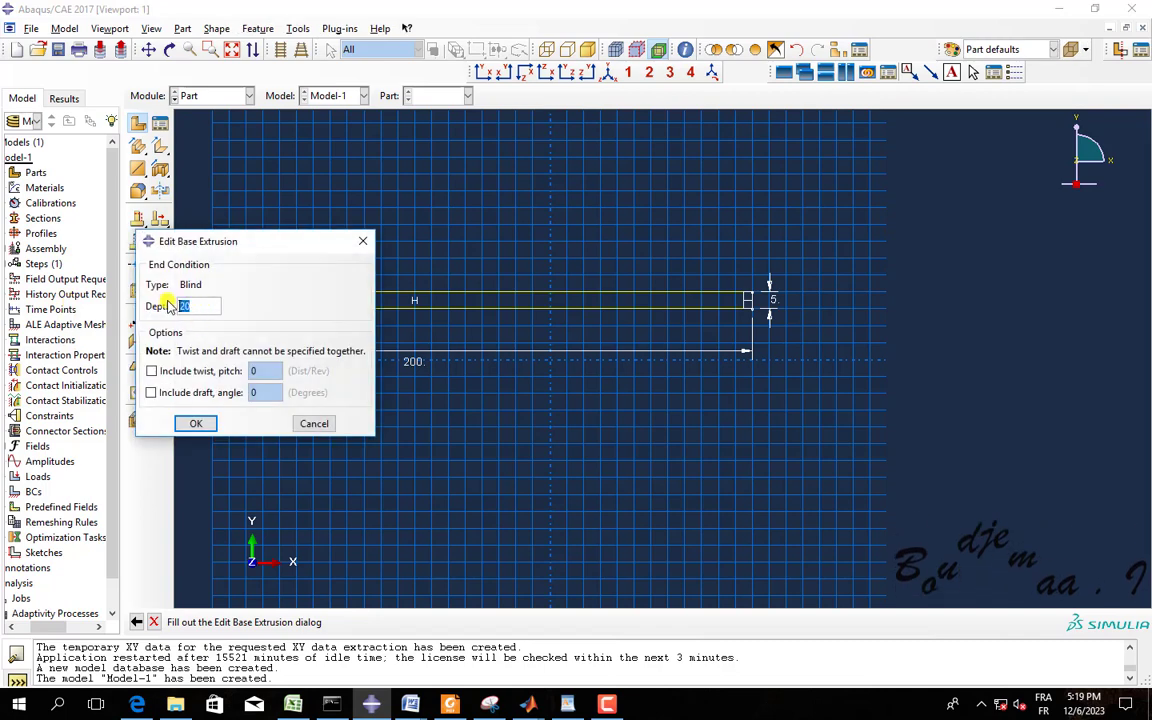
text(3)
key(Return)
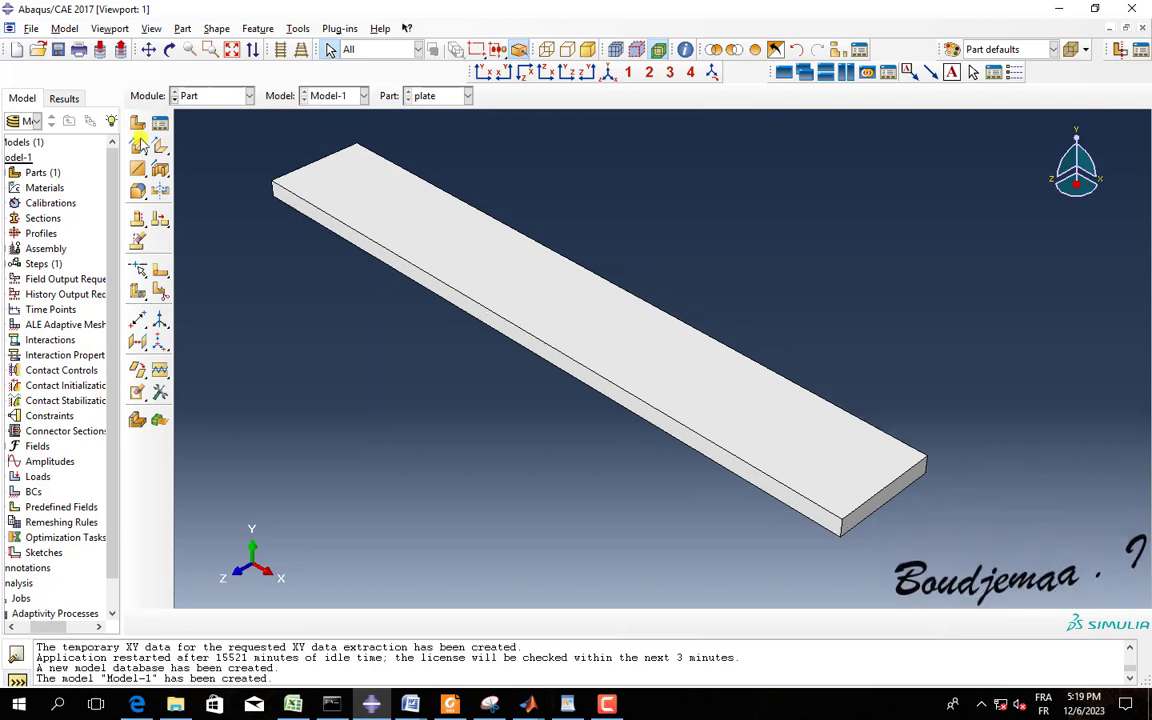
Edit the plate's solid extrusion and set its depth to 25
click(137, 221)
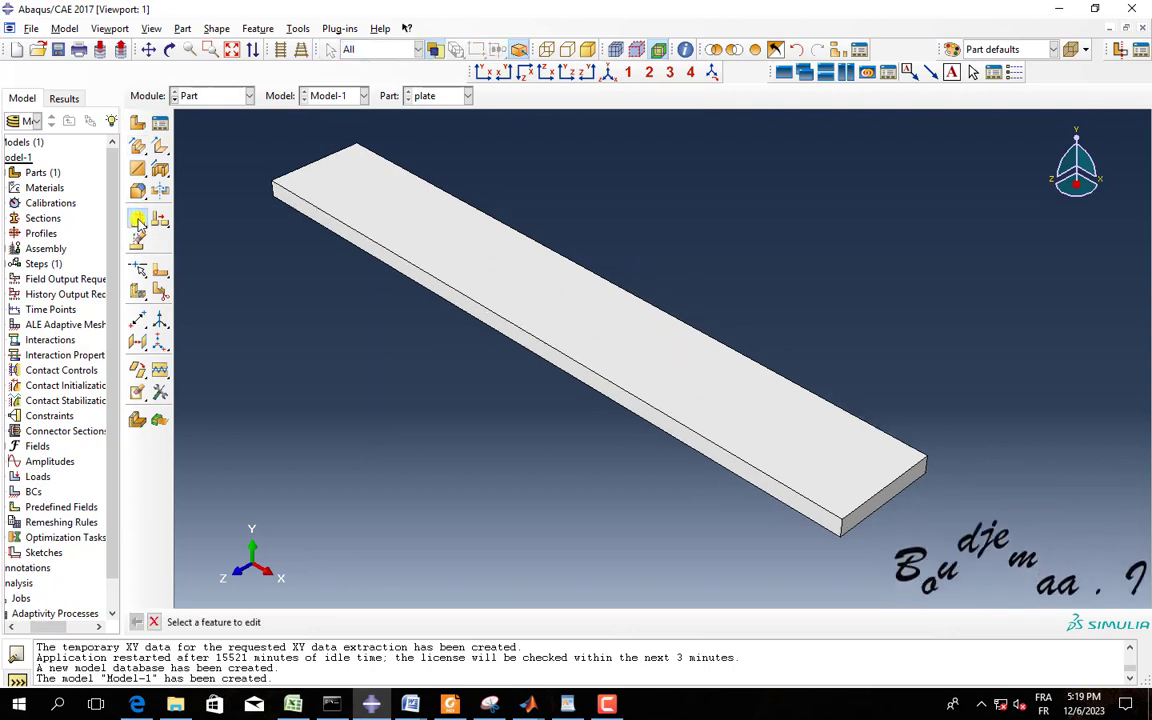
click(461, 237)
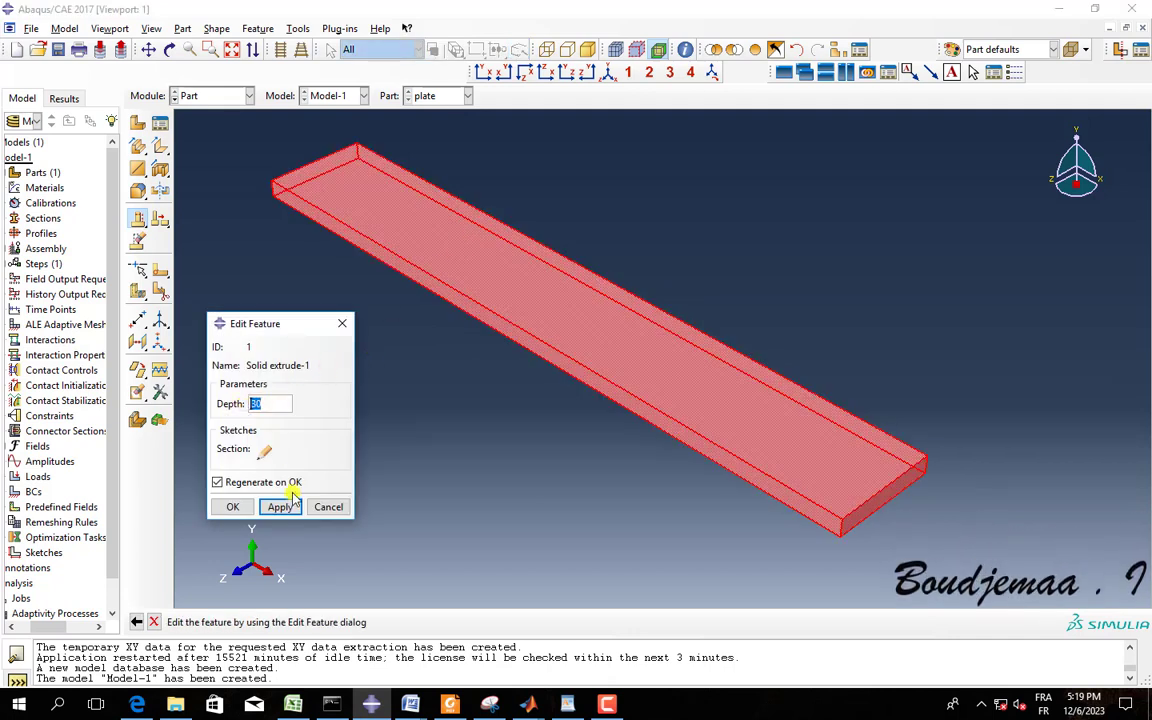
text(25)
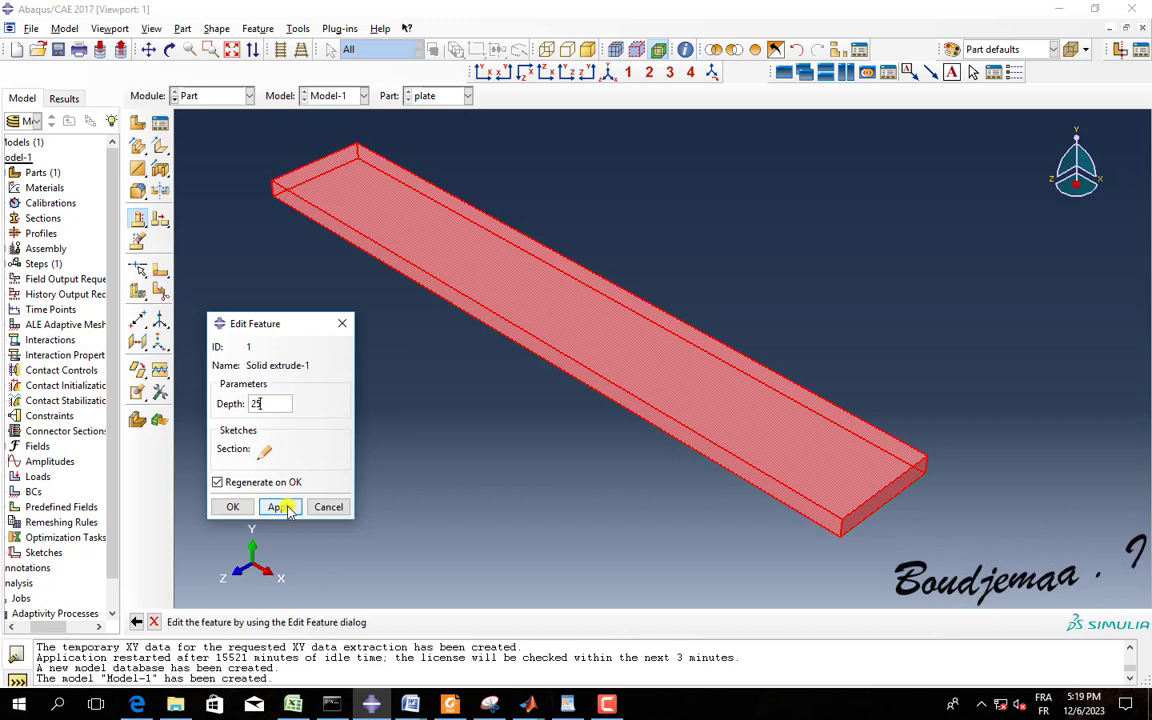
click(286, 505)
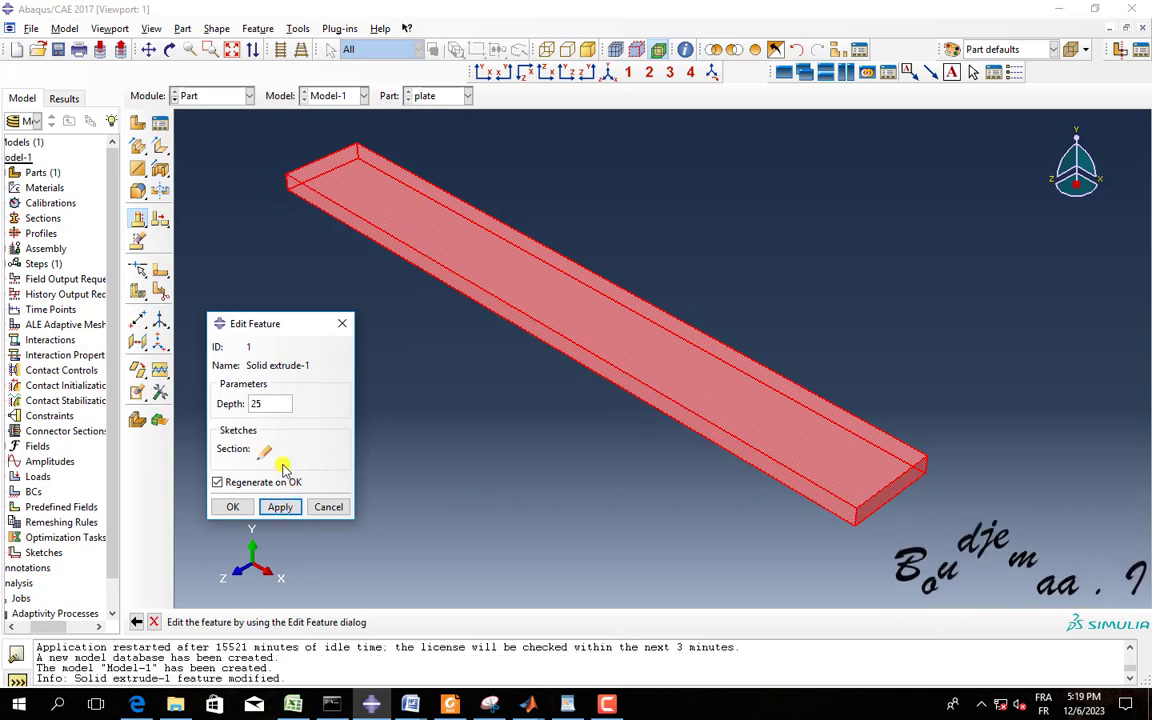
click(236, 506)
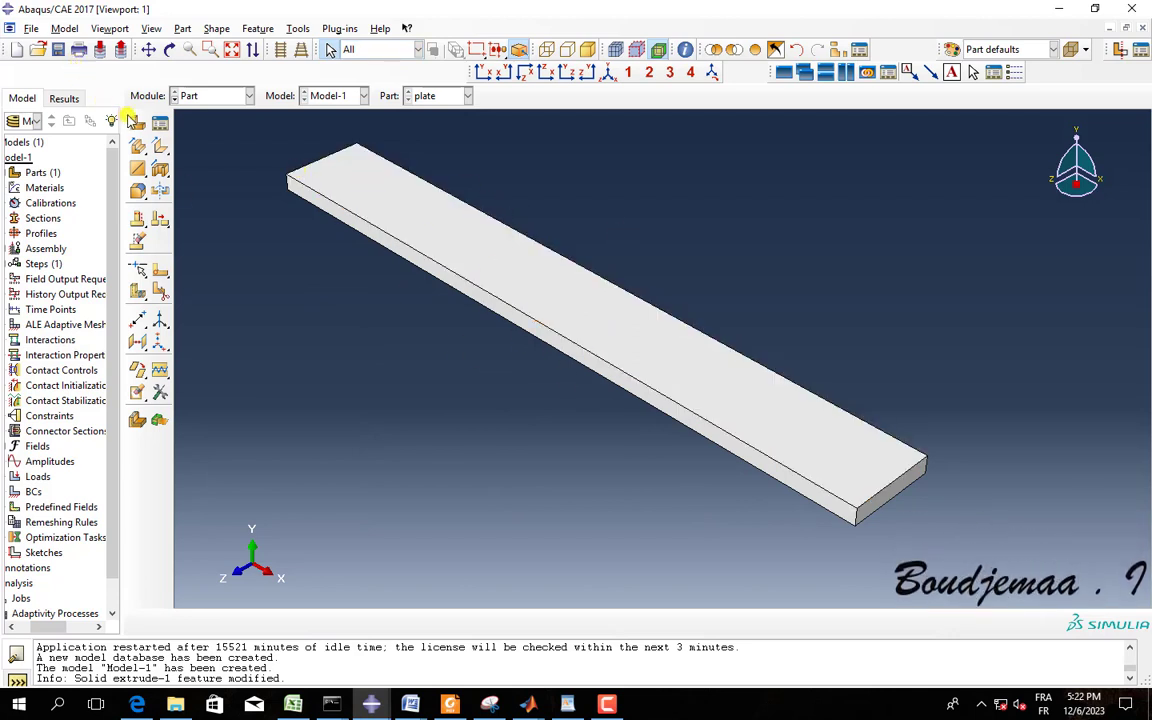
Switch to the Property module and start a new material named "steel"
click(186, 95)
click(202, 123)
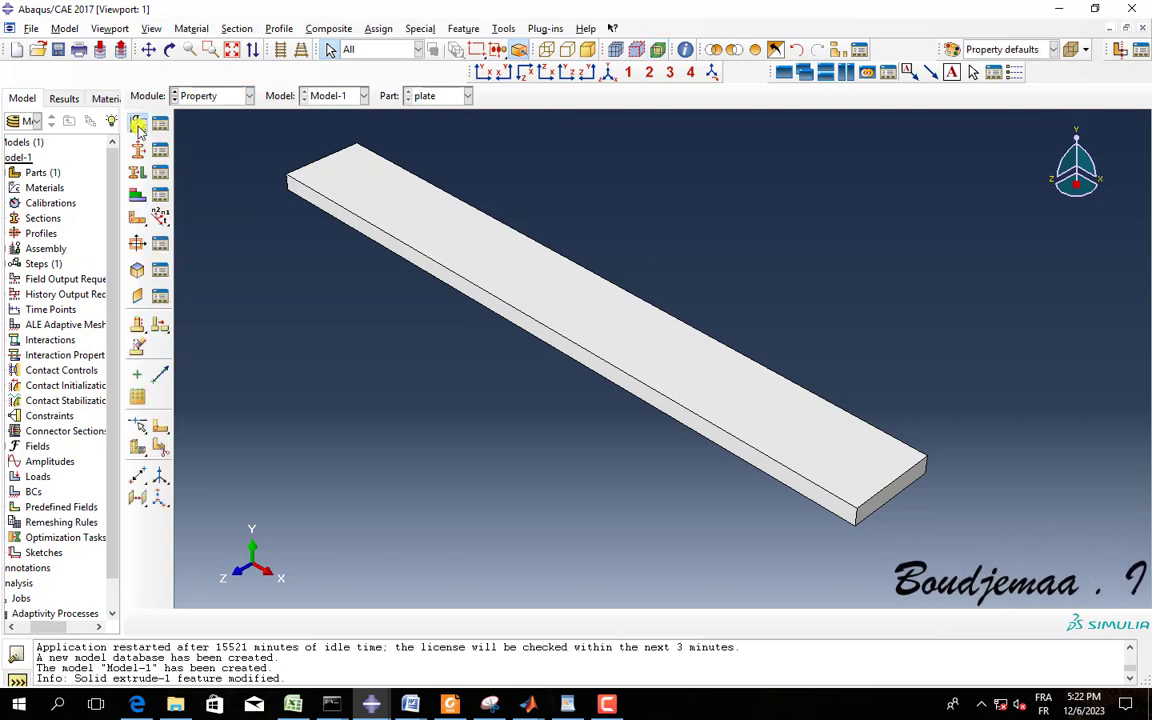
click(137, 122)
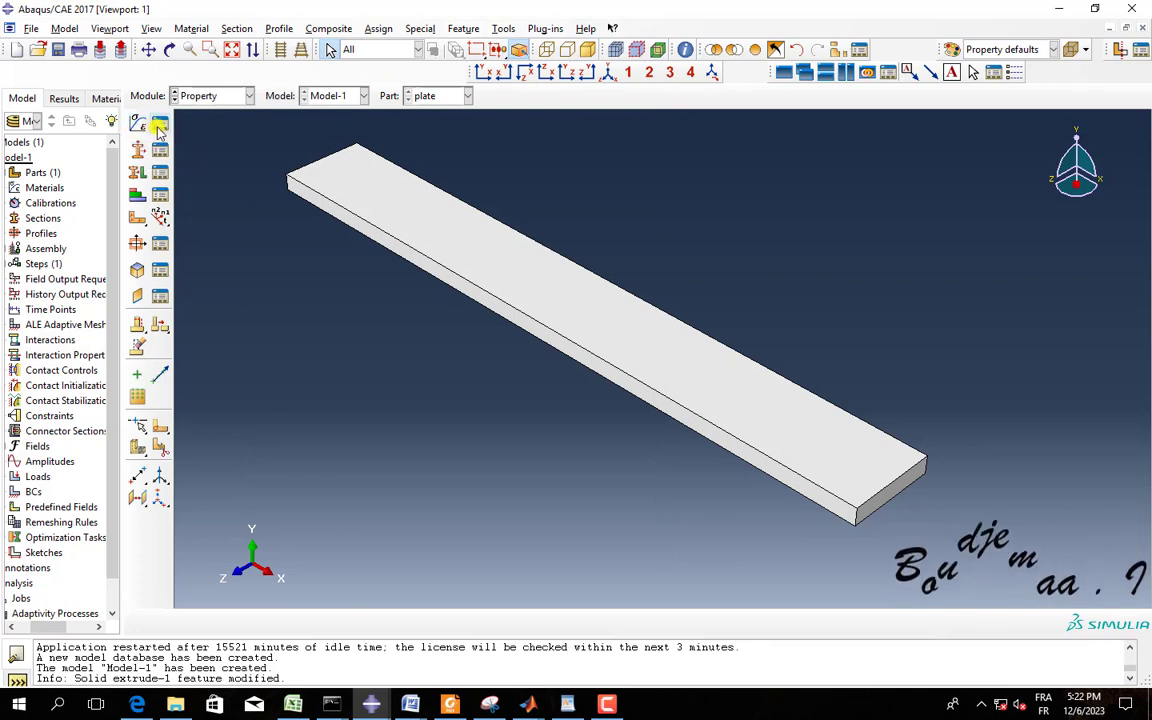
click(160, 122)
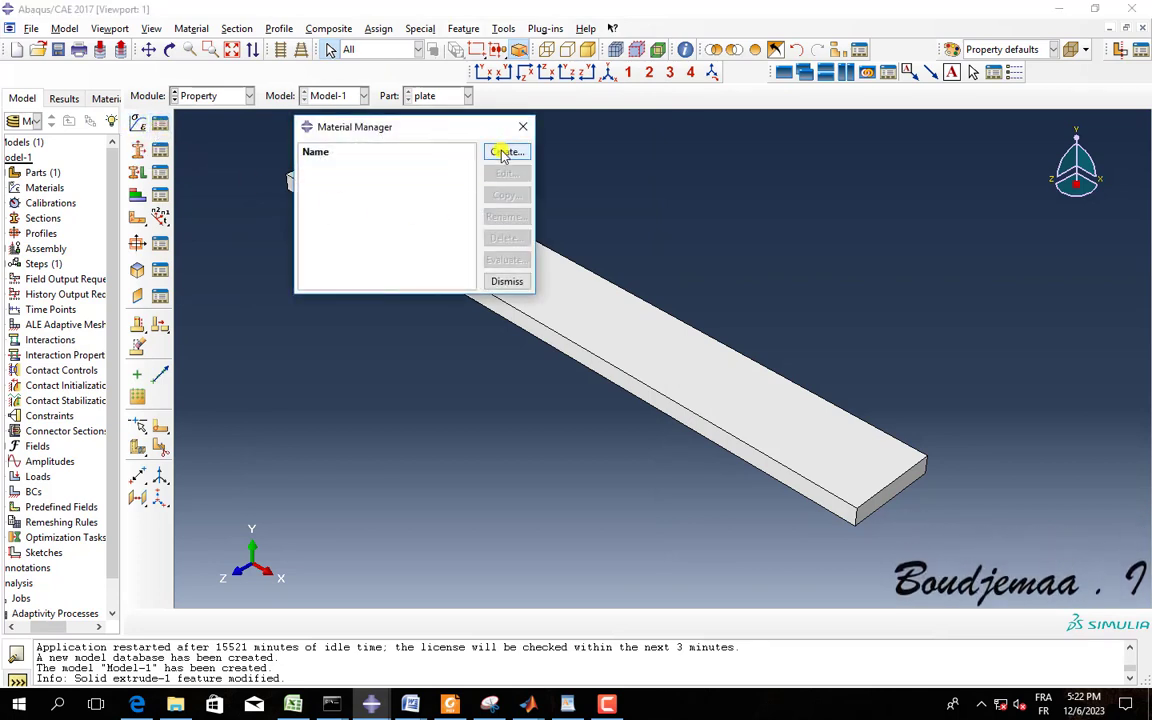
click(505, 152)
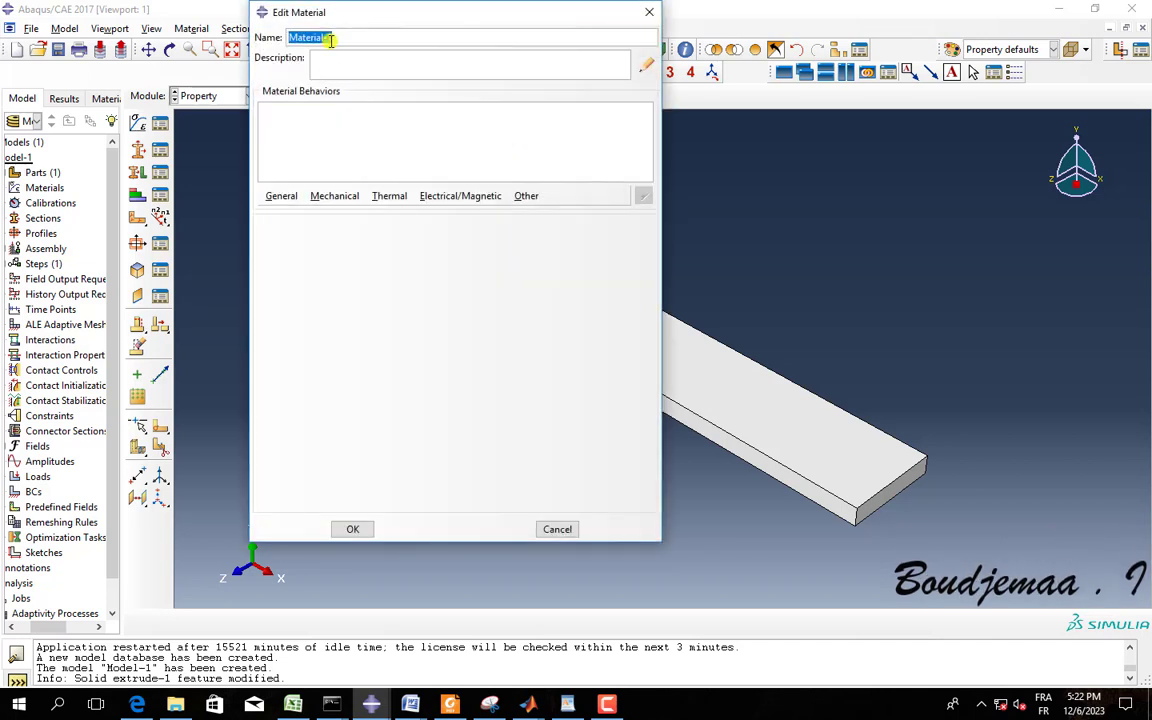
key(BackSpace)
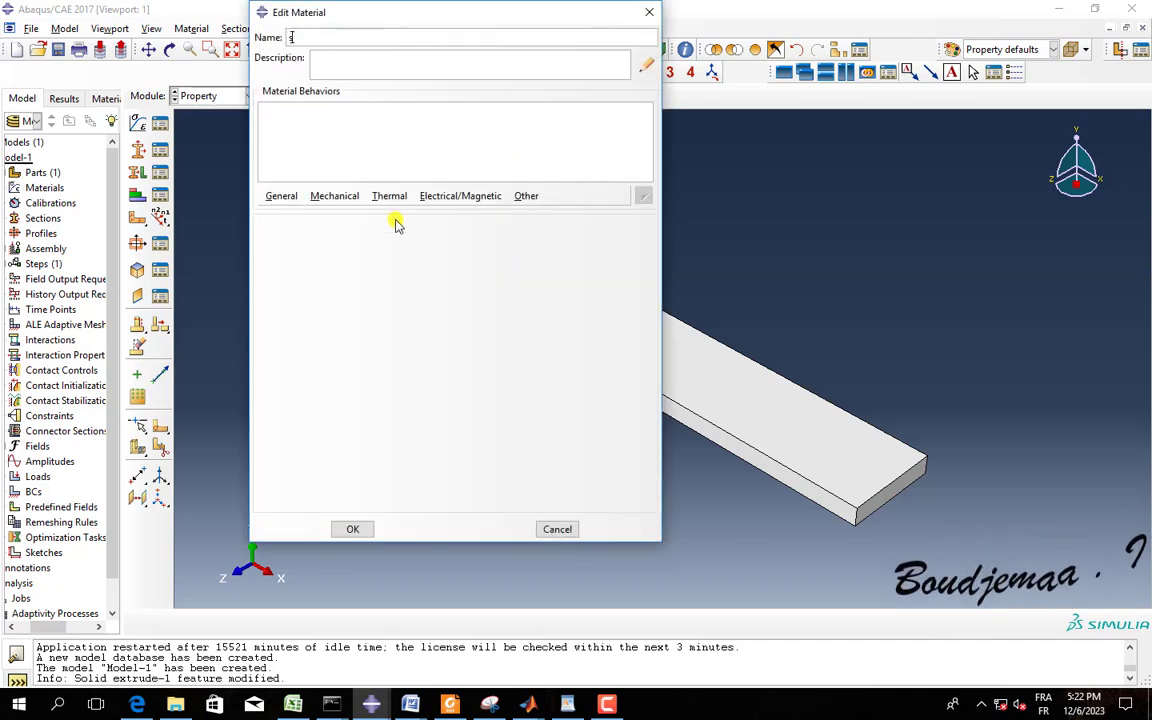
text(stee)
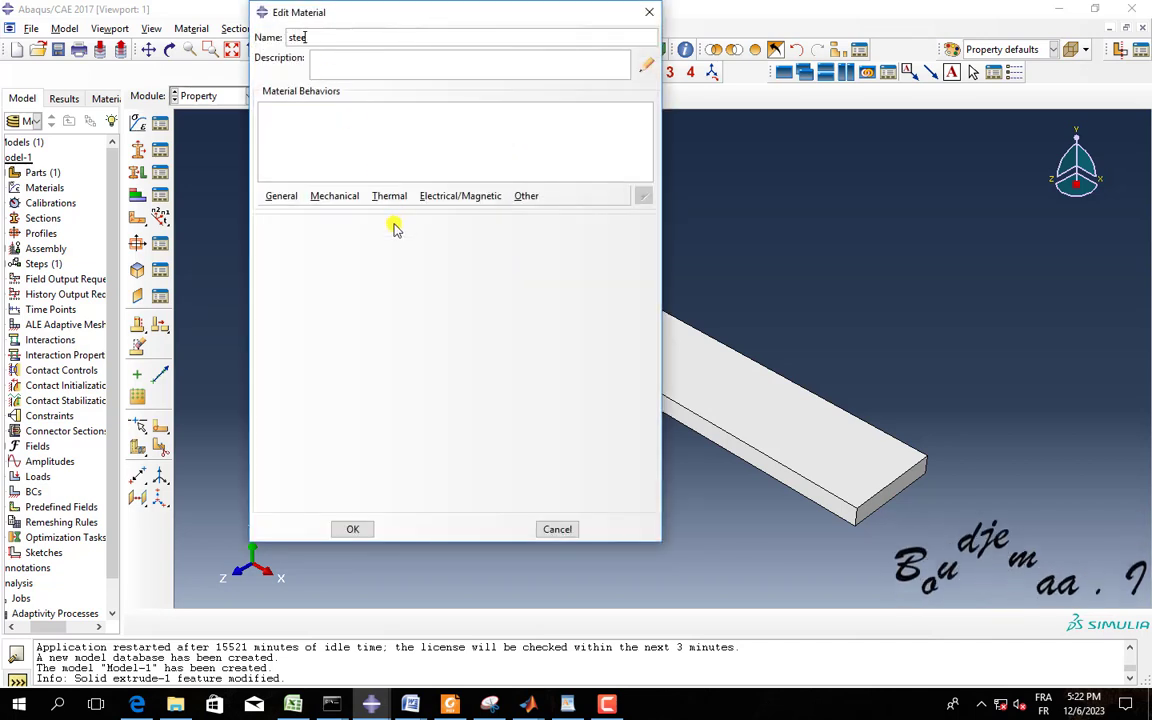
text(l)
Add a uniform density to the steel material with a mass density of 7.8E-009
click(282, 197)
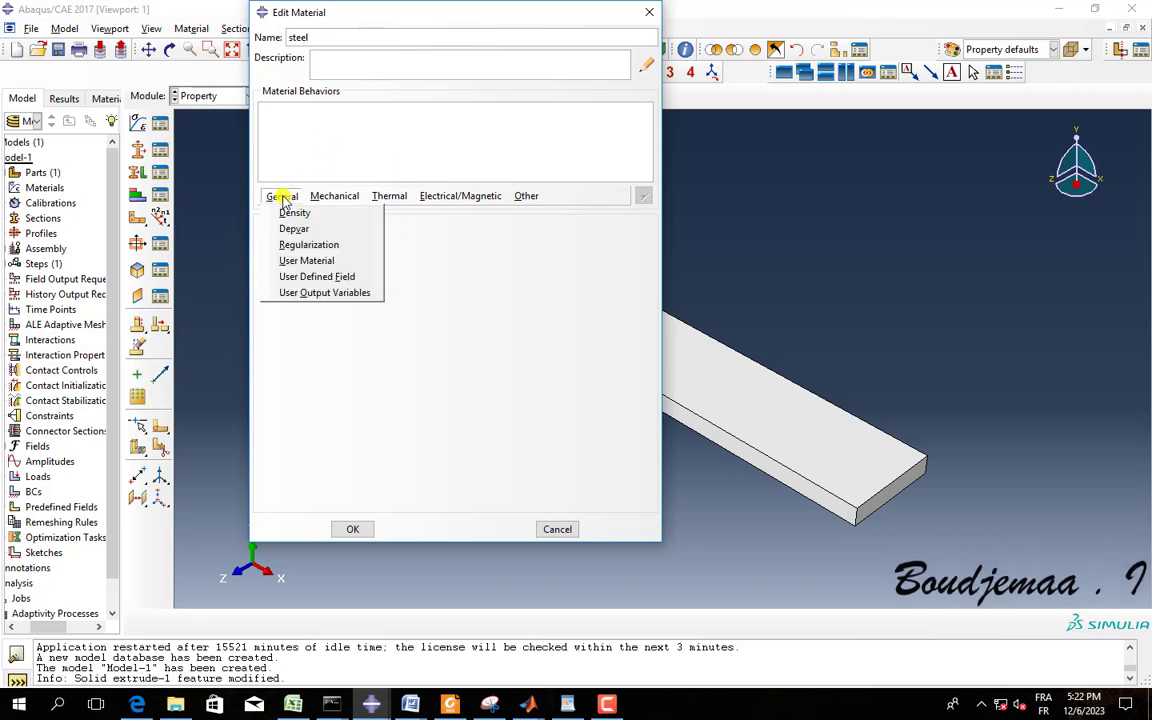
click(296, 213)
click(318, 355)
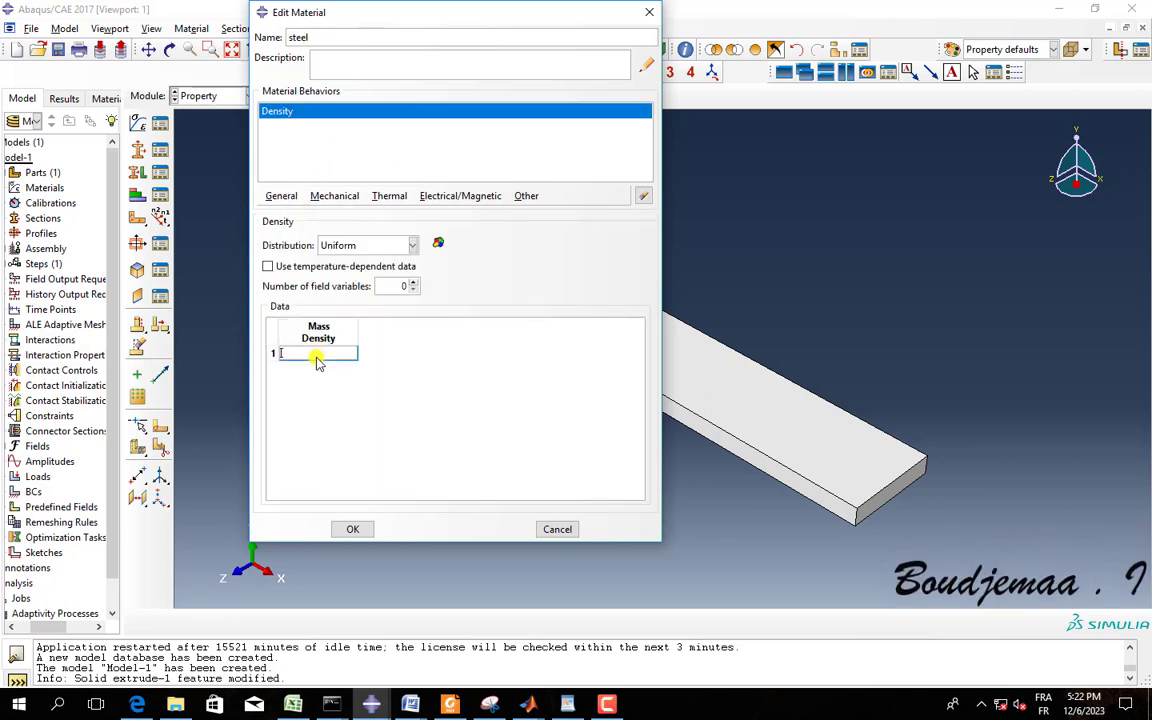
right_click(319, 357)
click(332, 399)
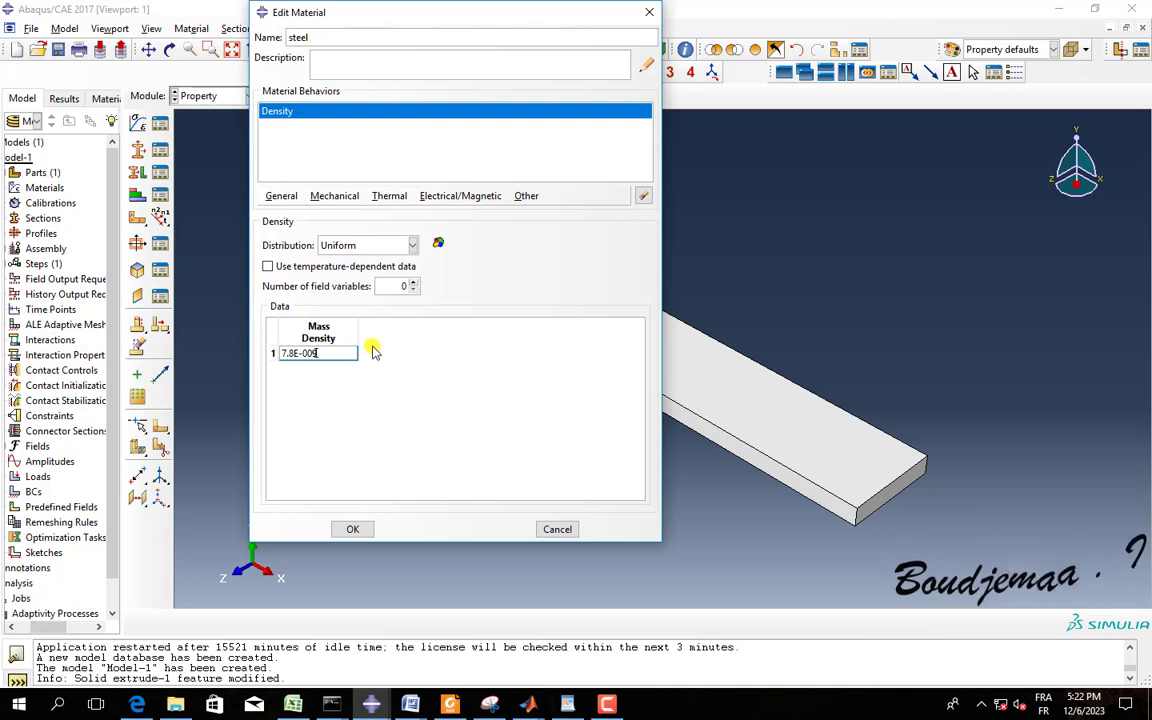
Add isotropic elasticity to the steel material with Young's modulus 210000 and Poisson's ratio 0.3, and save the material
click(341, 203)
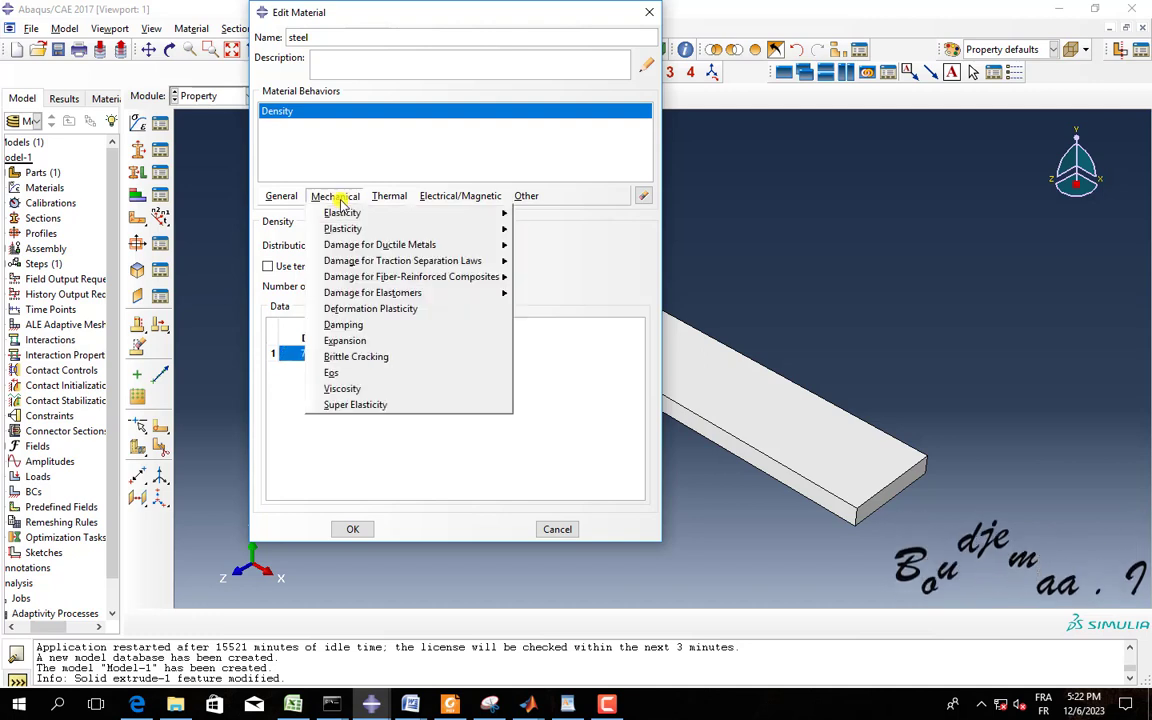
mouse_move(512, 218)
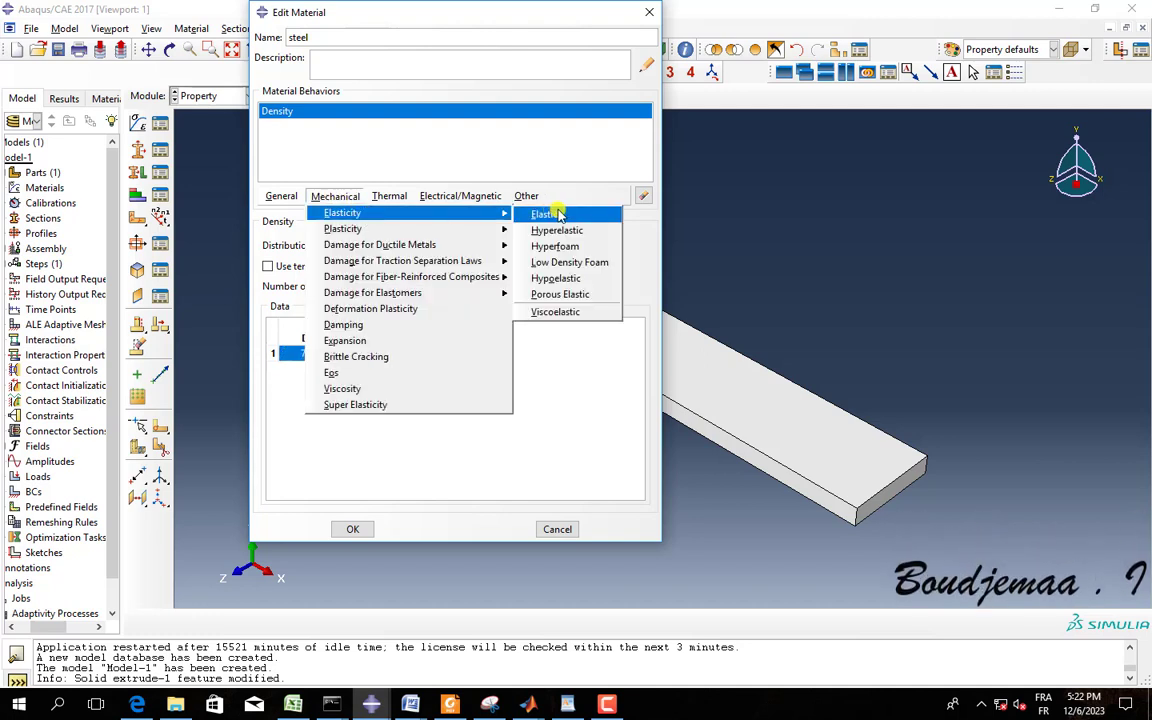
click(550, 215)
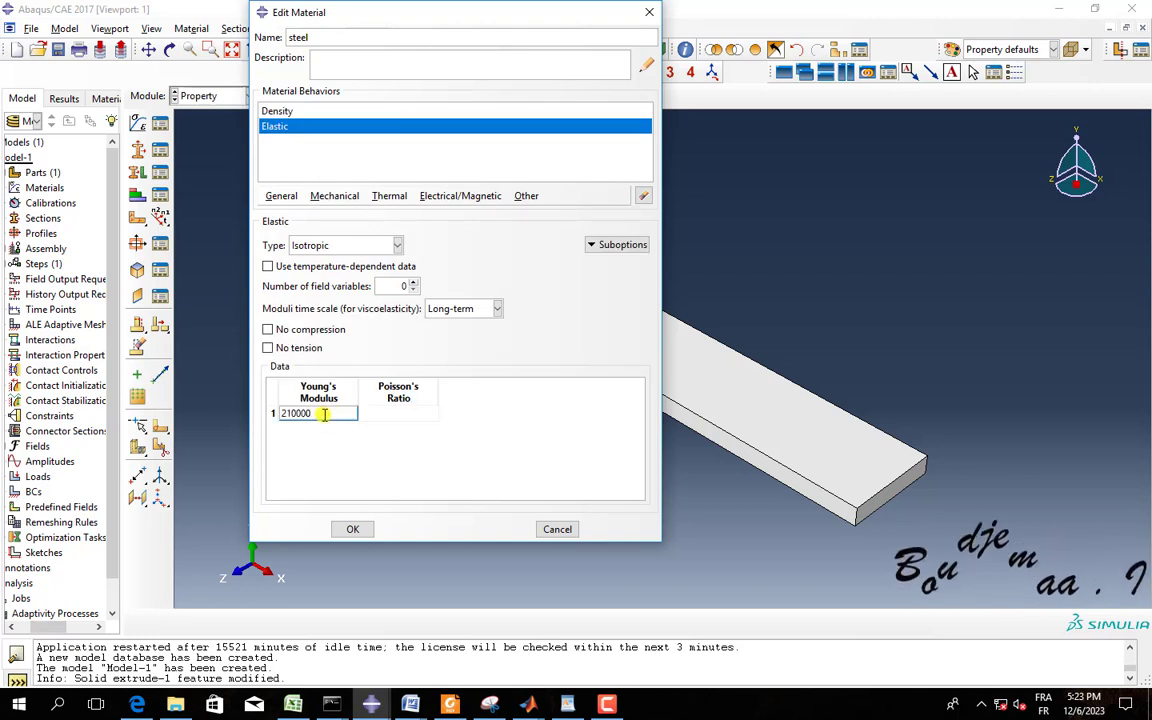
click(393, 413)
text(0)
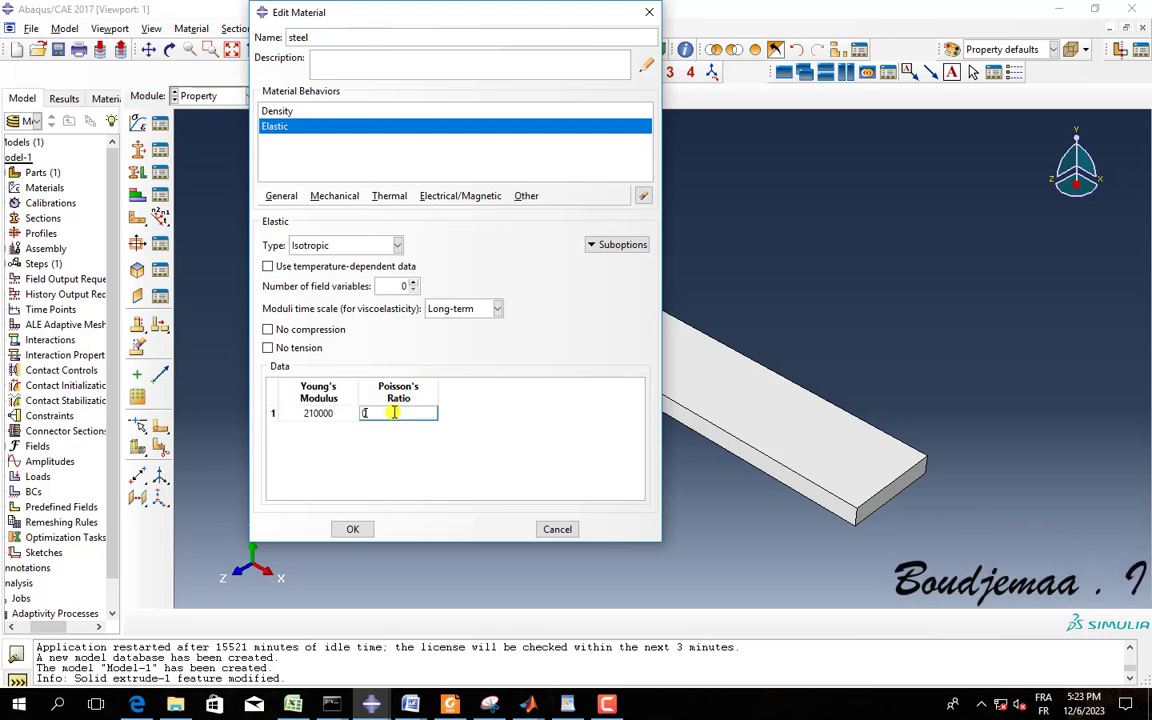
text(.3)
click(355, 529)
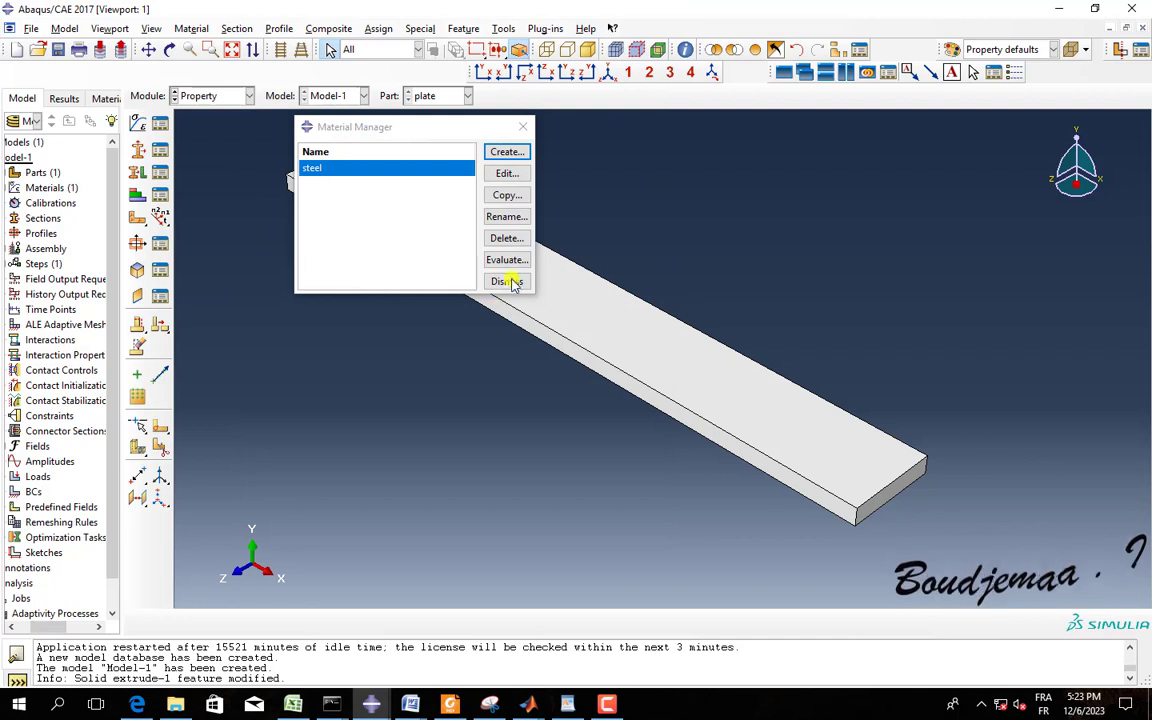
click(436, 265)
Create a solid, homogeneous section named "steel"
click(160, 148)
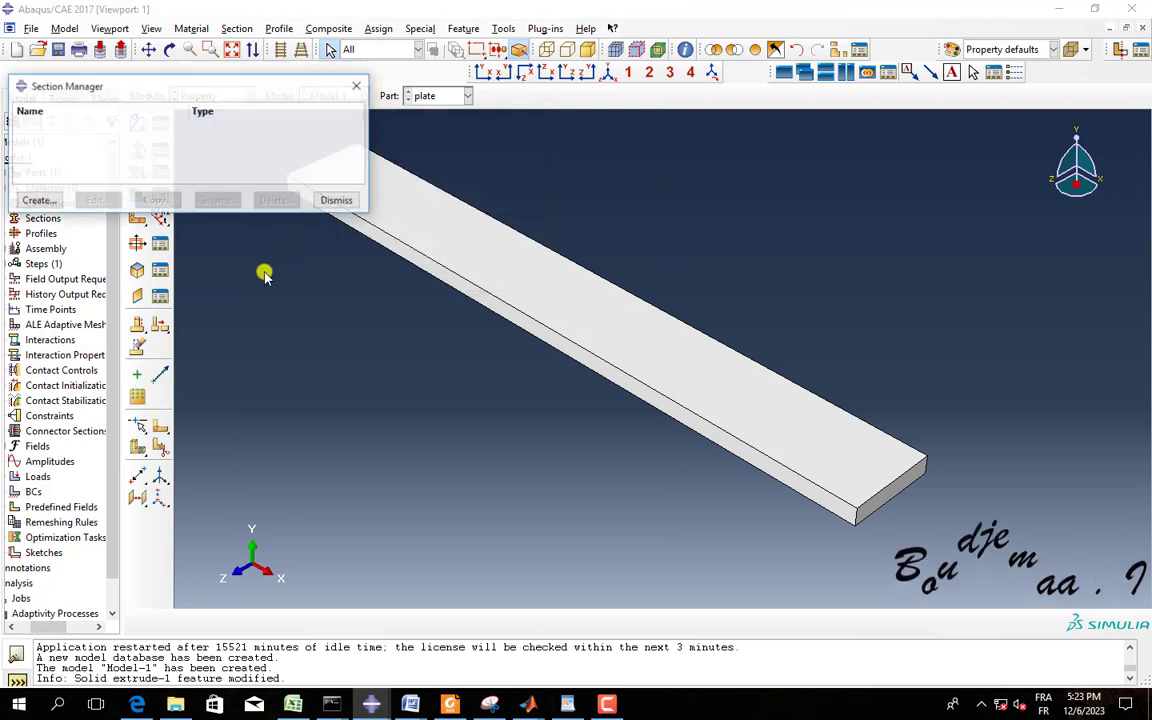
click(33, 199)
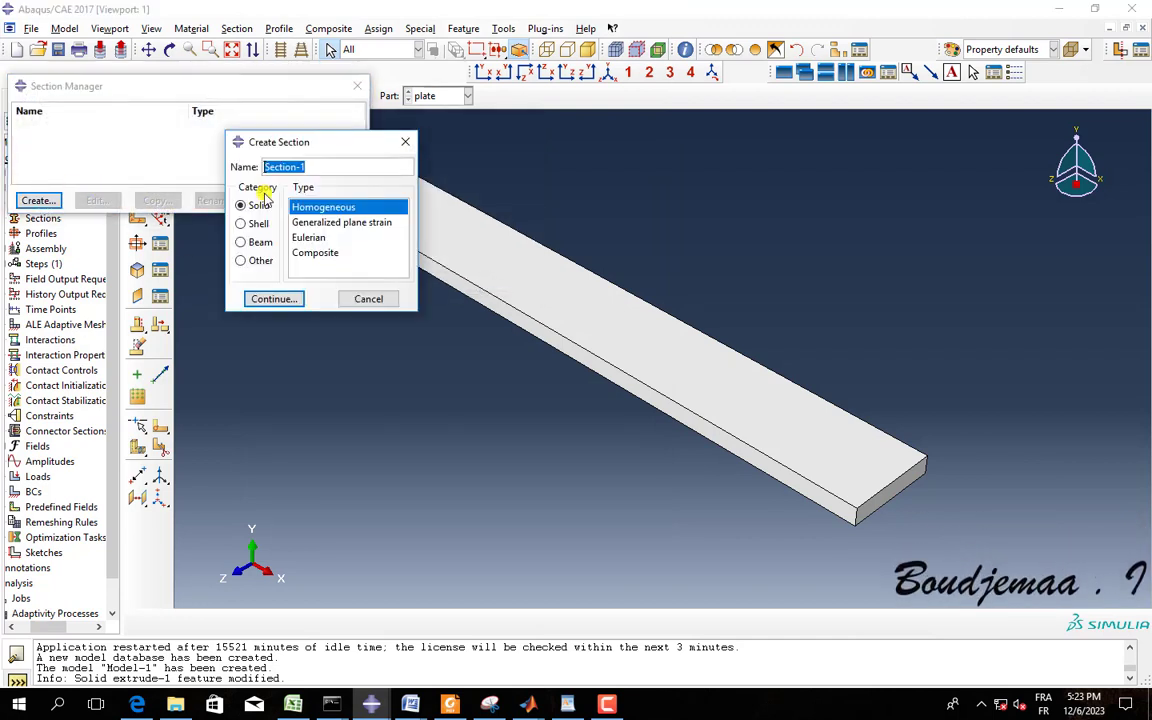
text(steel)
click(274, 298)
click(69, 282)
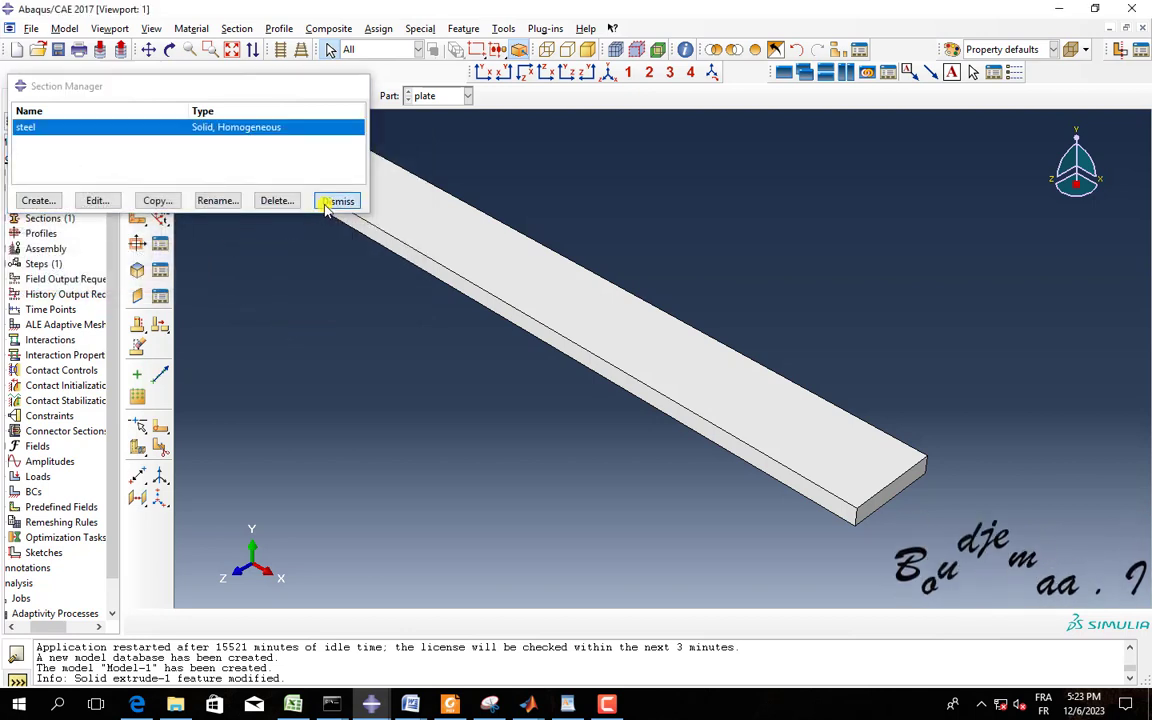
click(331, 199)
Assign the steel section to the whole plate, using a region set named "Set-1"
click(137, 172)
drag(252, 119, 978, 542)
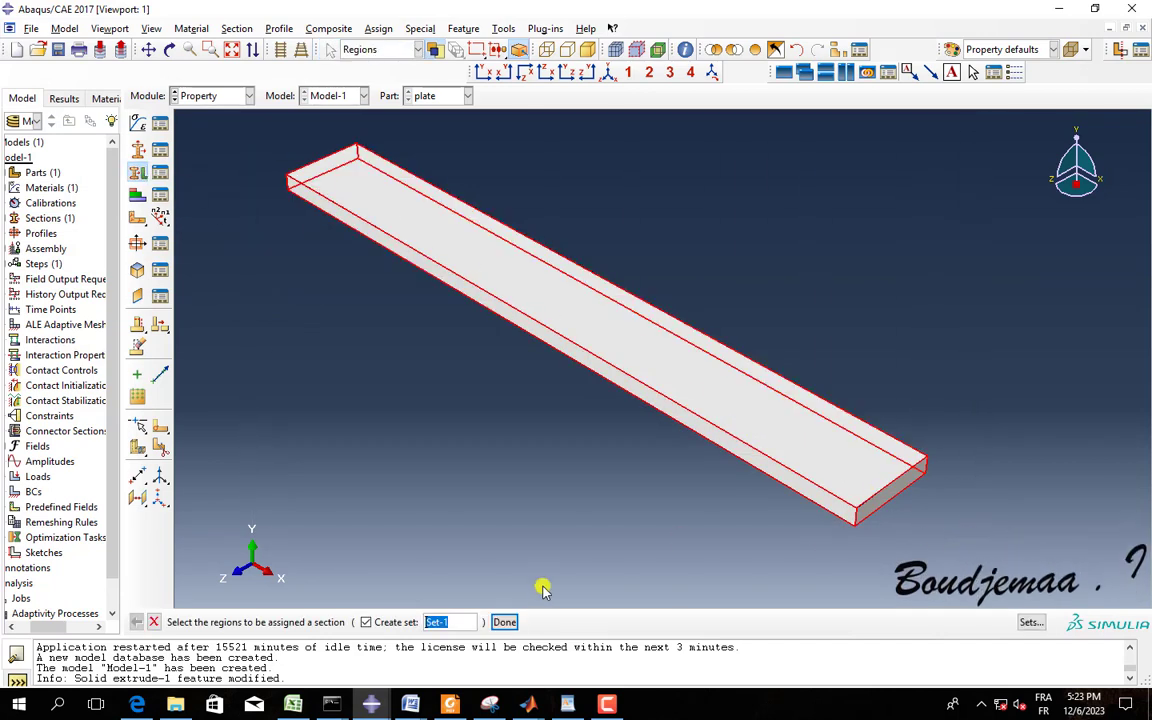
click(505, 623)
click(60, 376)
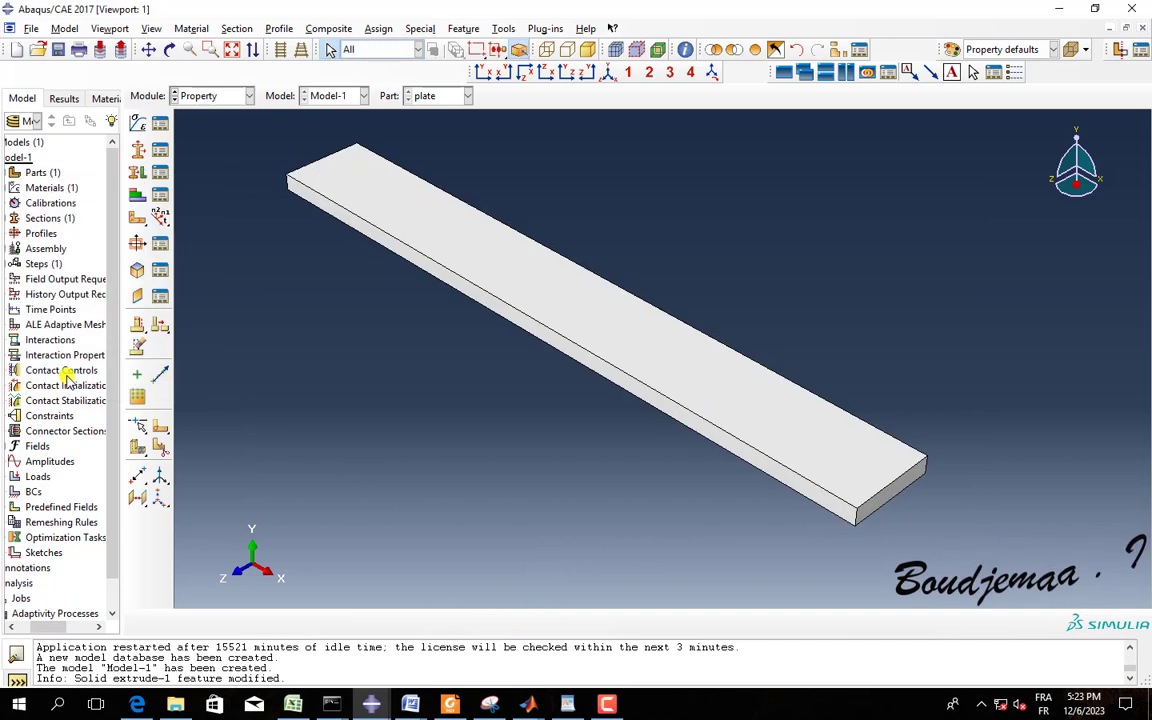
click(247, 95)
click(224, 112)
click(226, 104)
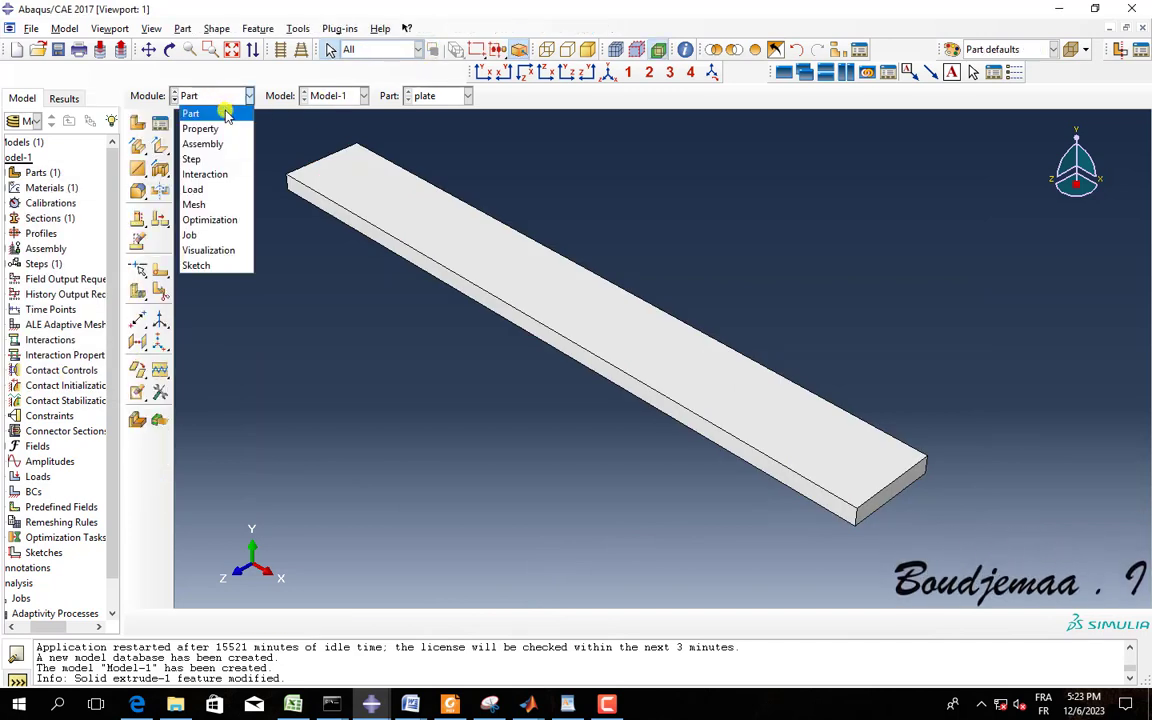
click(226, 129)
scroll(540, 270, up, 2)
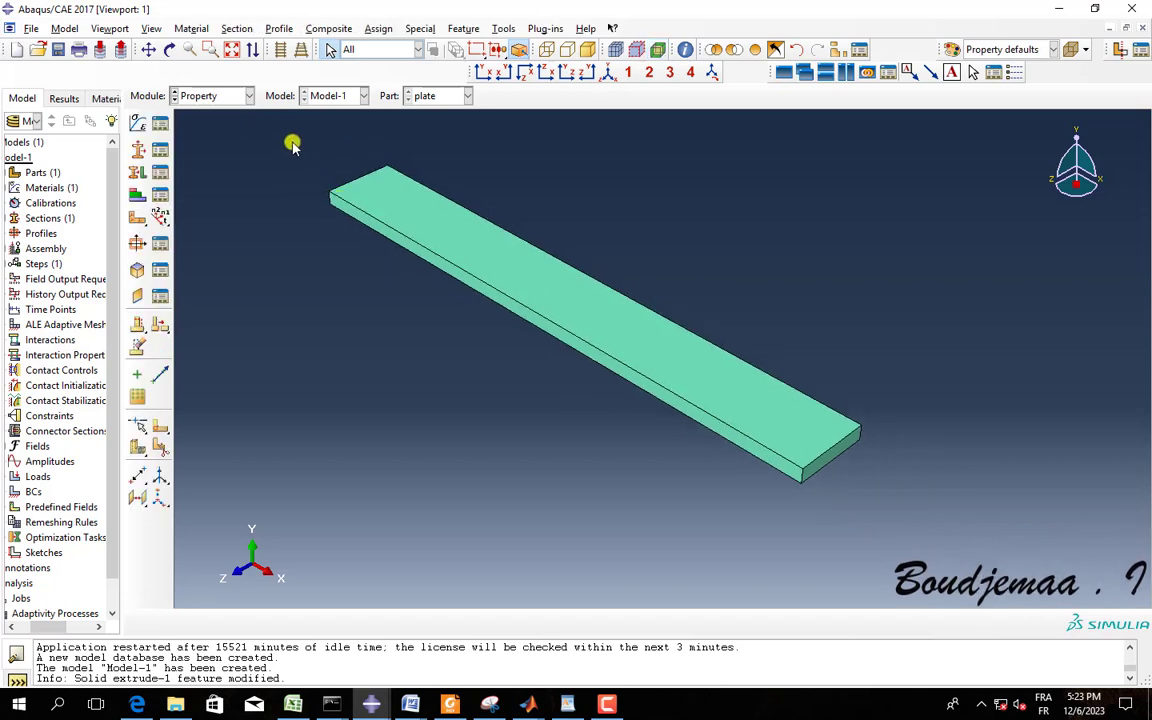
scroll(425, 255, down, 3)
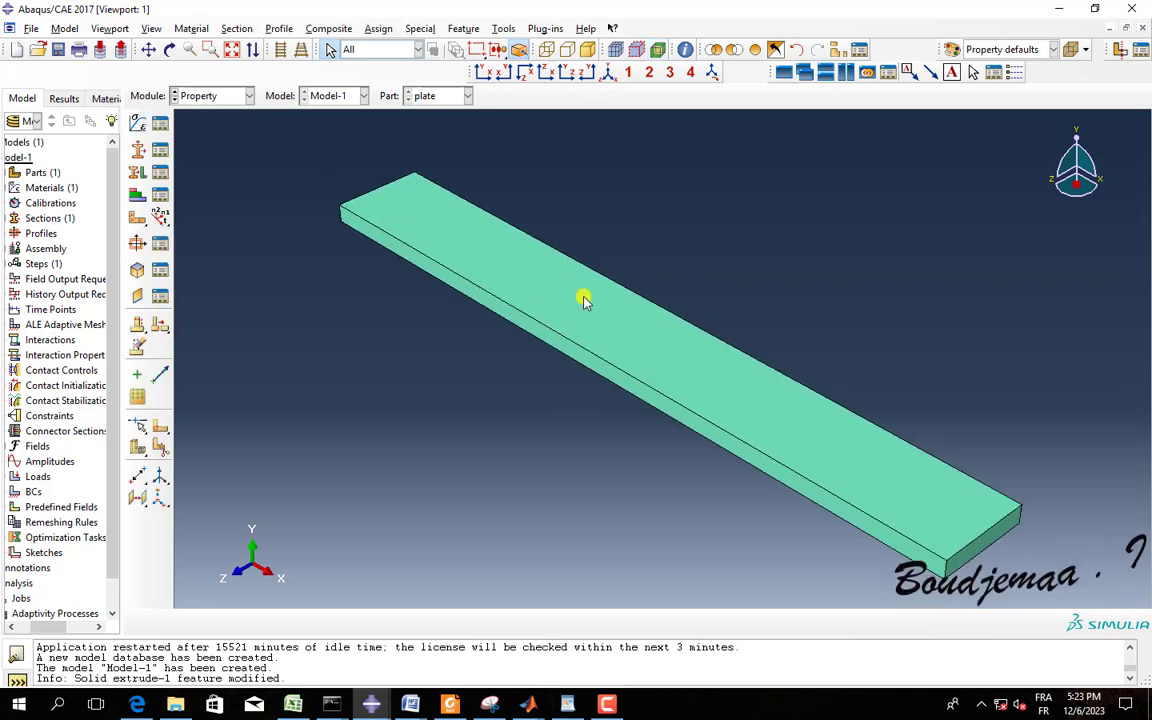
Switch to the Assembly module and create a dependent instance of the plate part
click(235, 100)
click(205, 144)
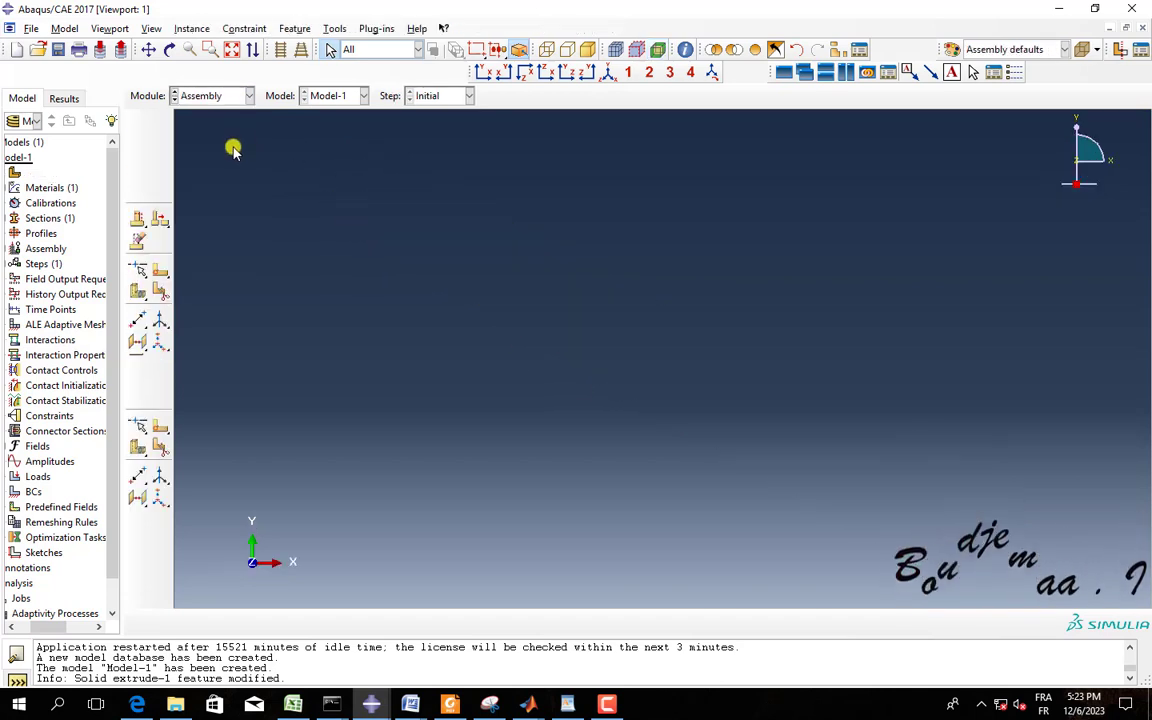
click(137, 122)
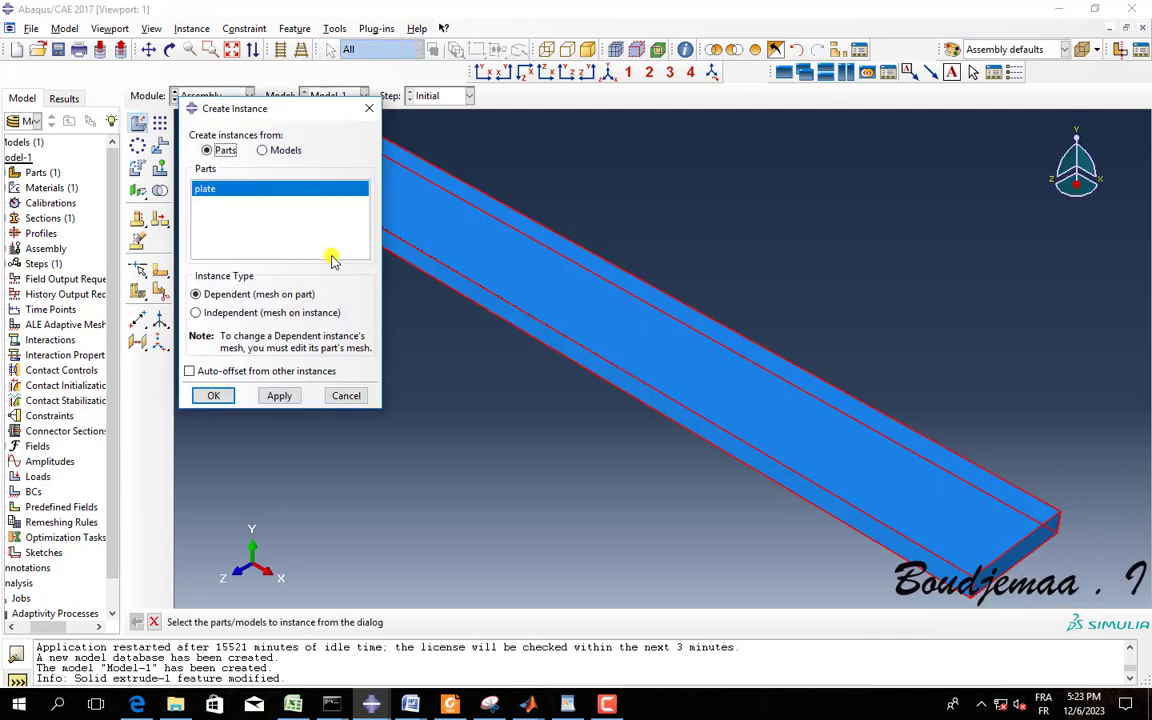
click(216, 395)
Switch to the Step module and create a linear perturbation Frequency step named "vibration" after the Initial step
click(210, 97)
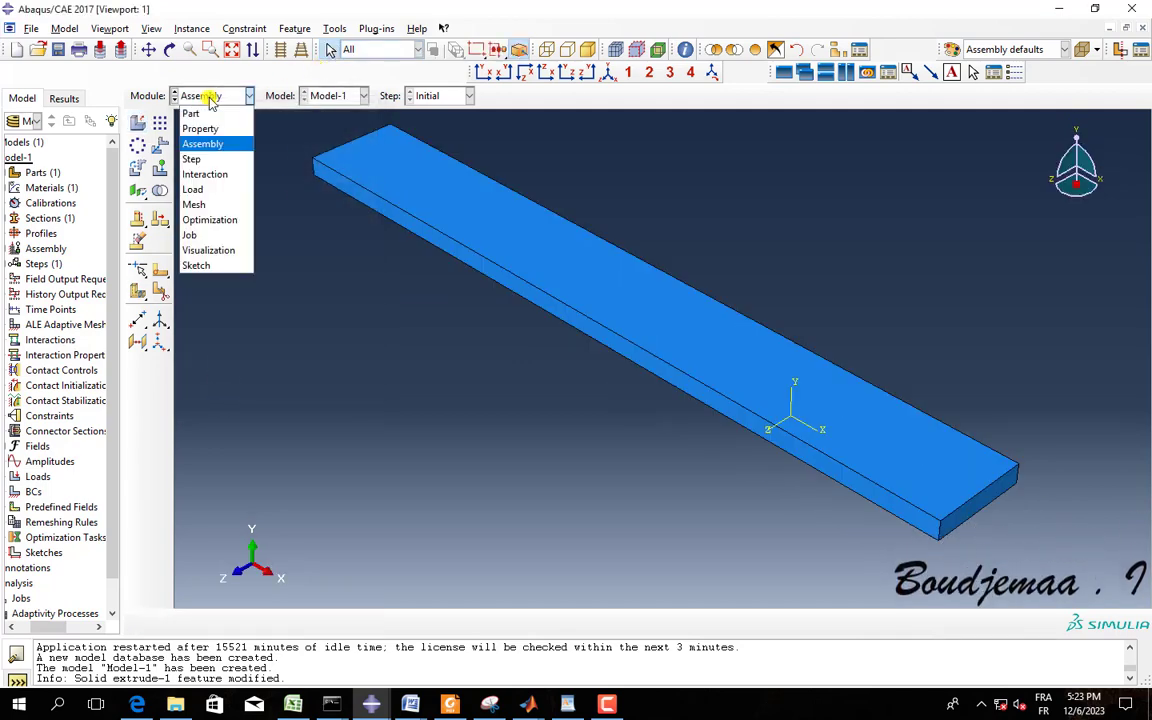
click(217, 160)
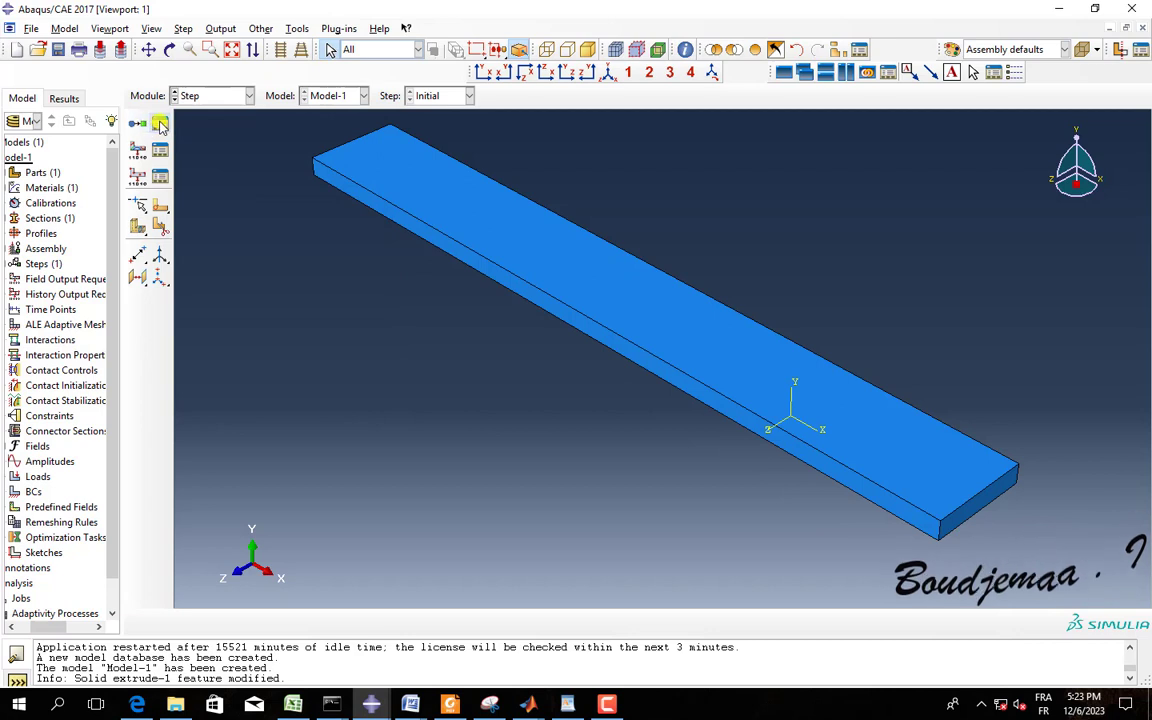
click(160, 122)
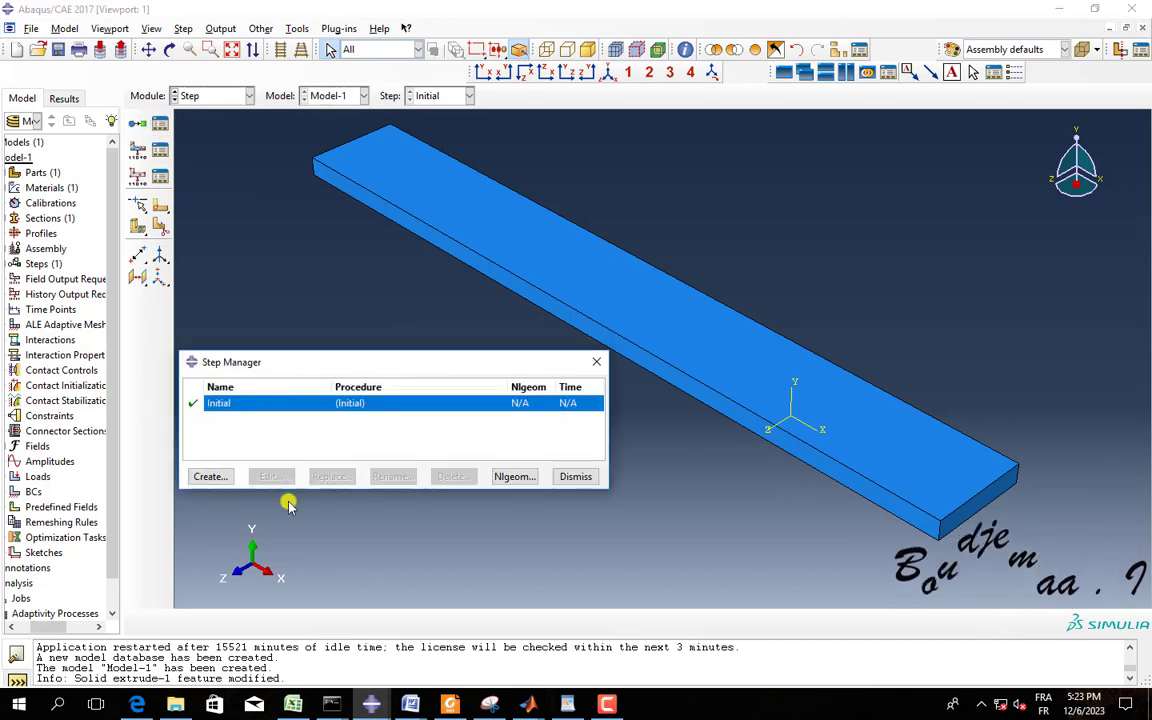
click(208, 477)
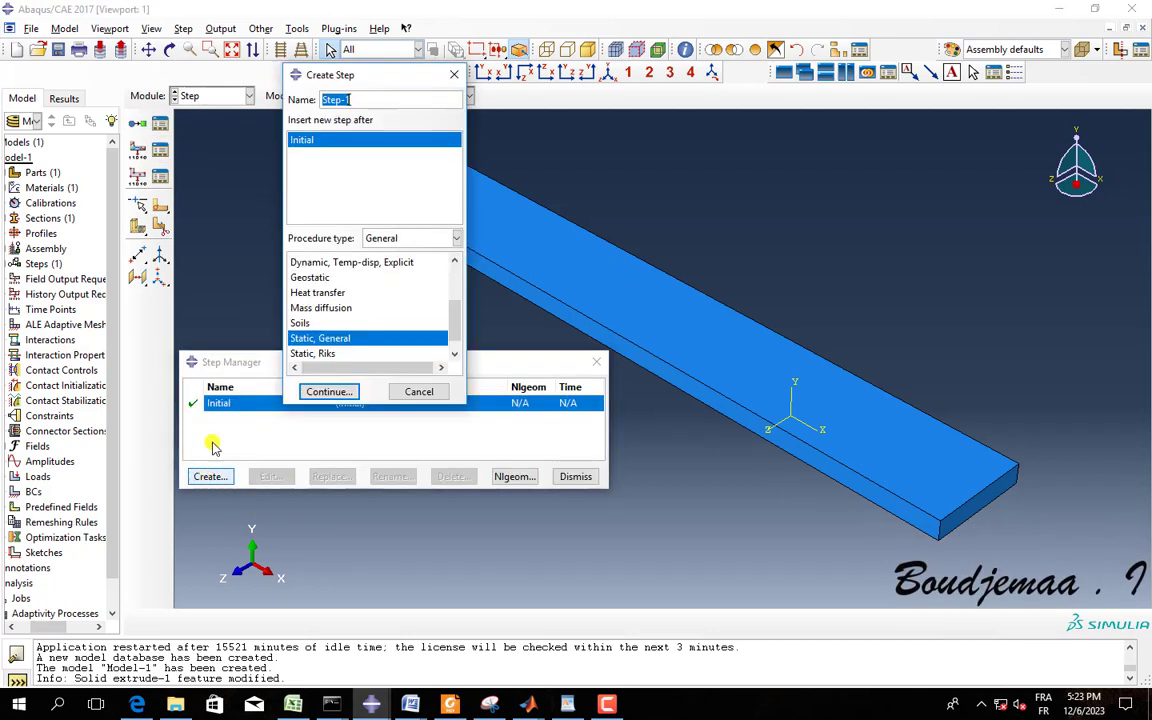
click(357, 99)
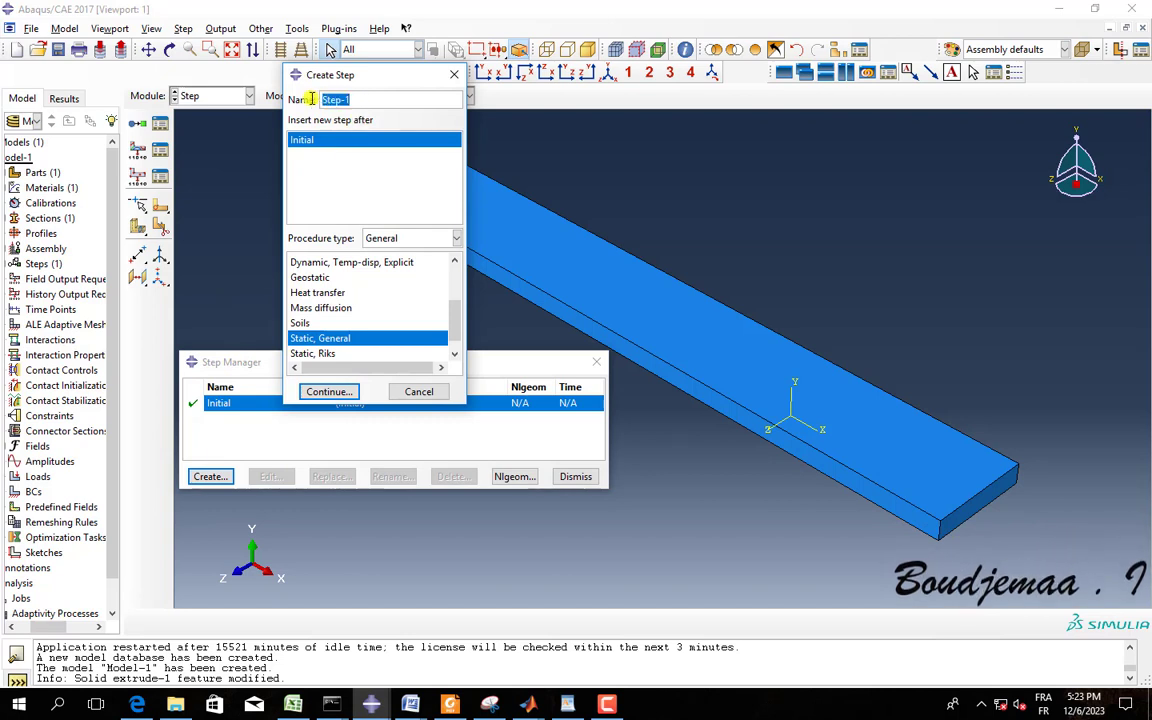
click(371, 99)
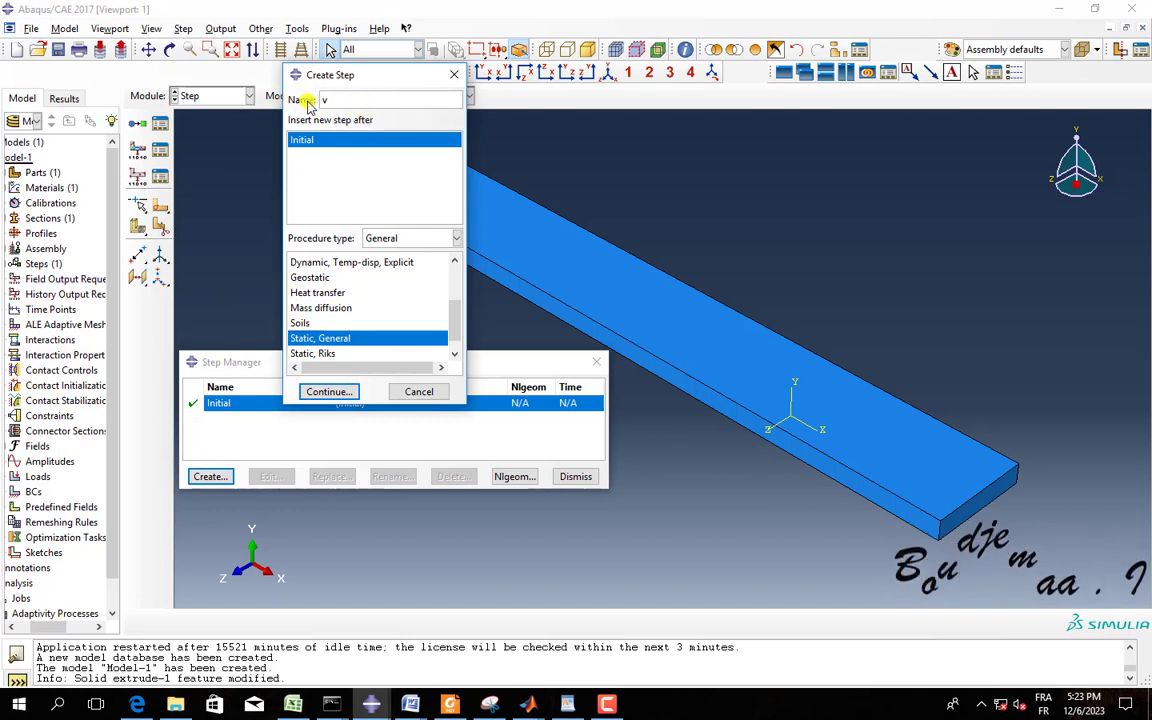
text(vibrat)
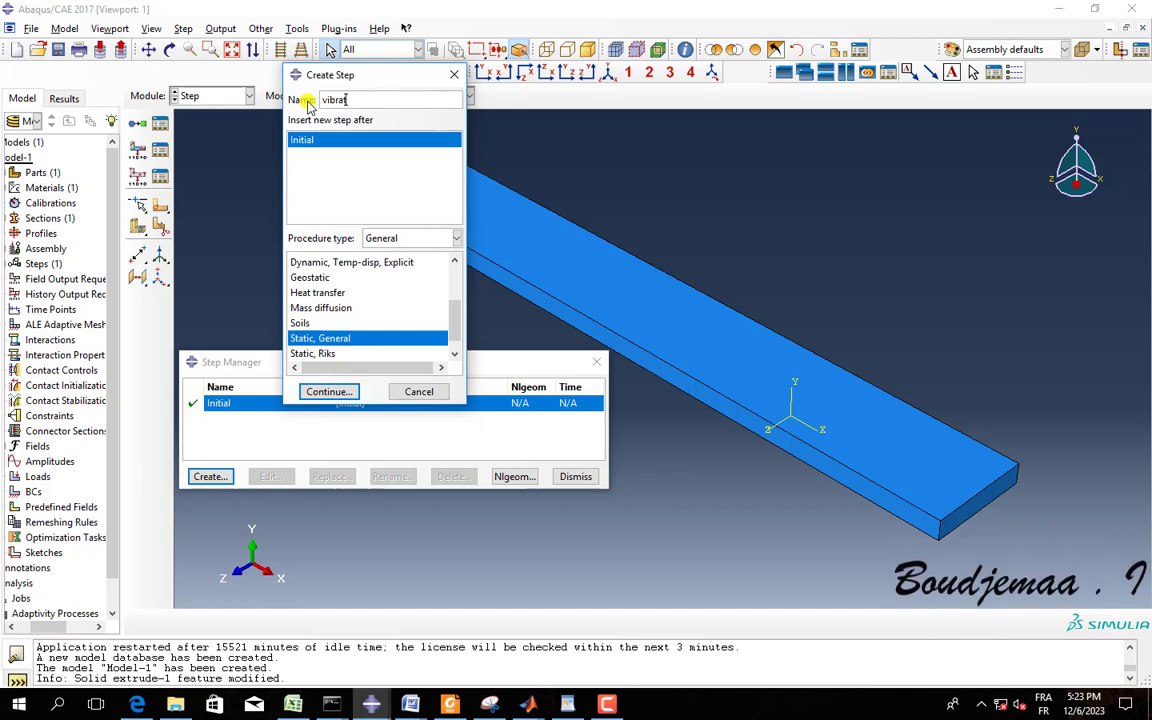
text(ion)
click(385, 238)
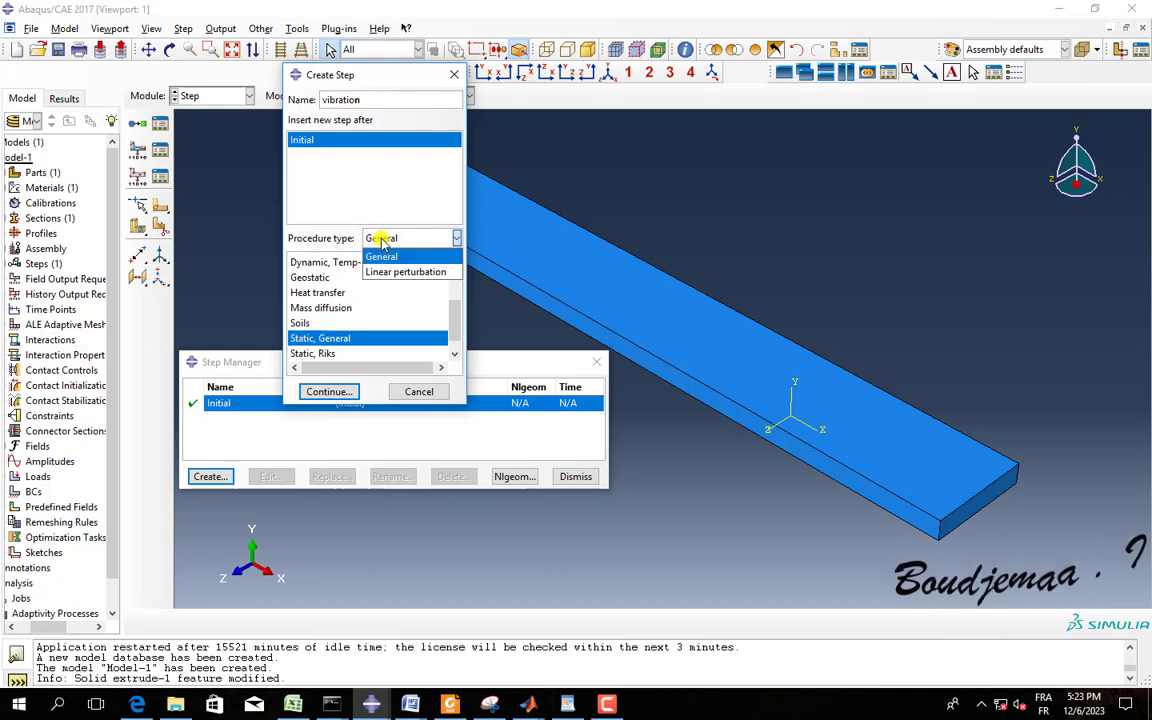
click(397, 273)
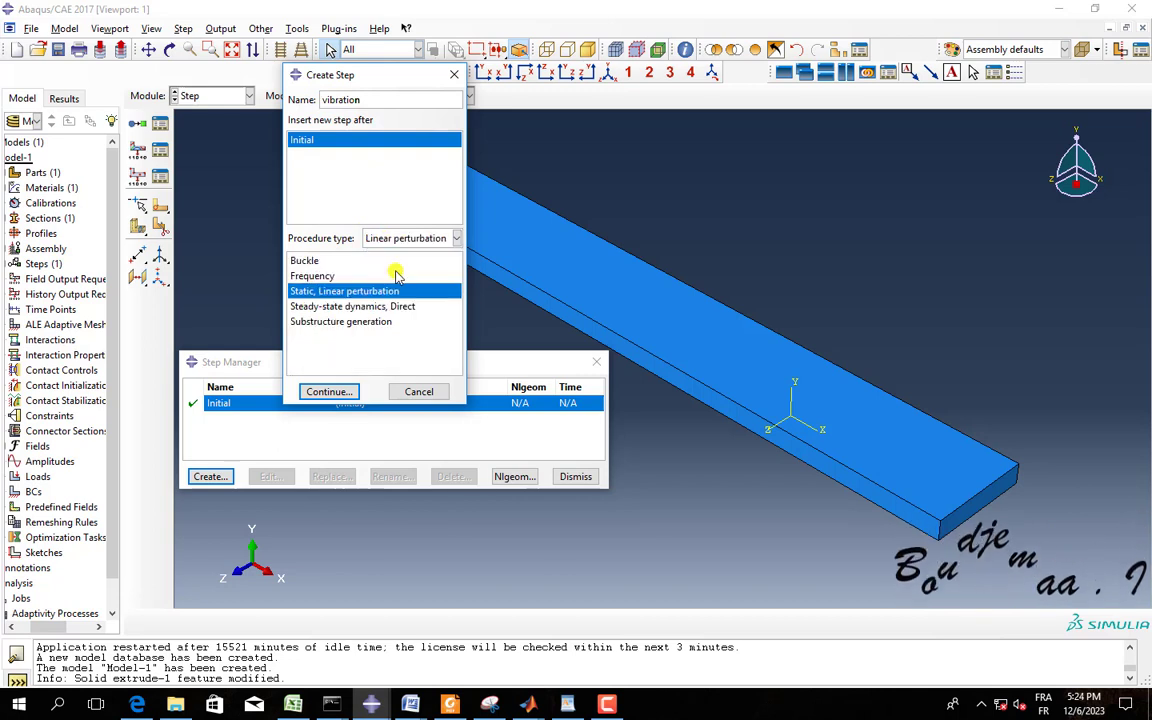
click(320, 276)
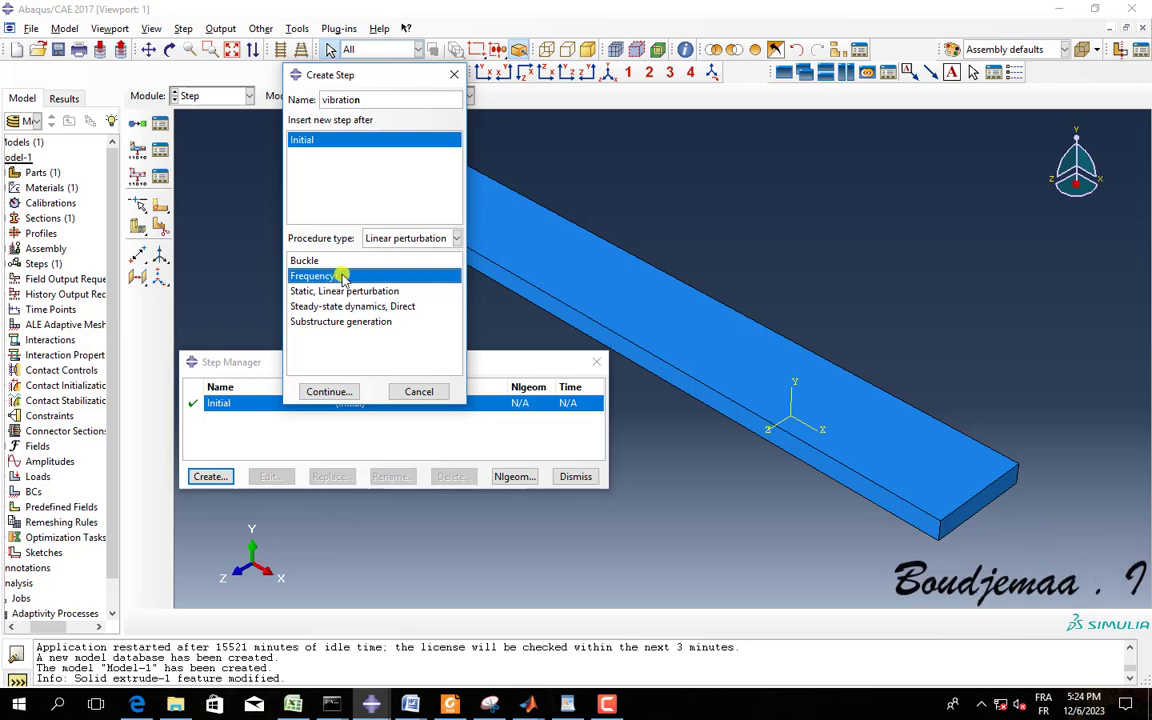
click(340, 392)
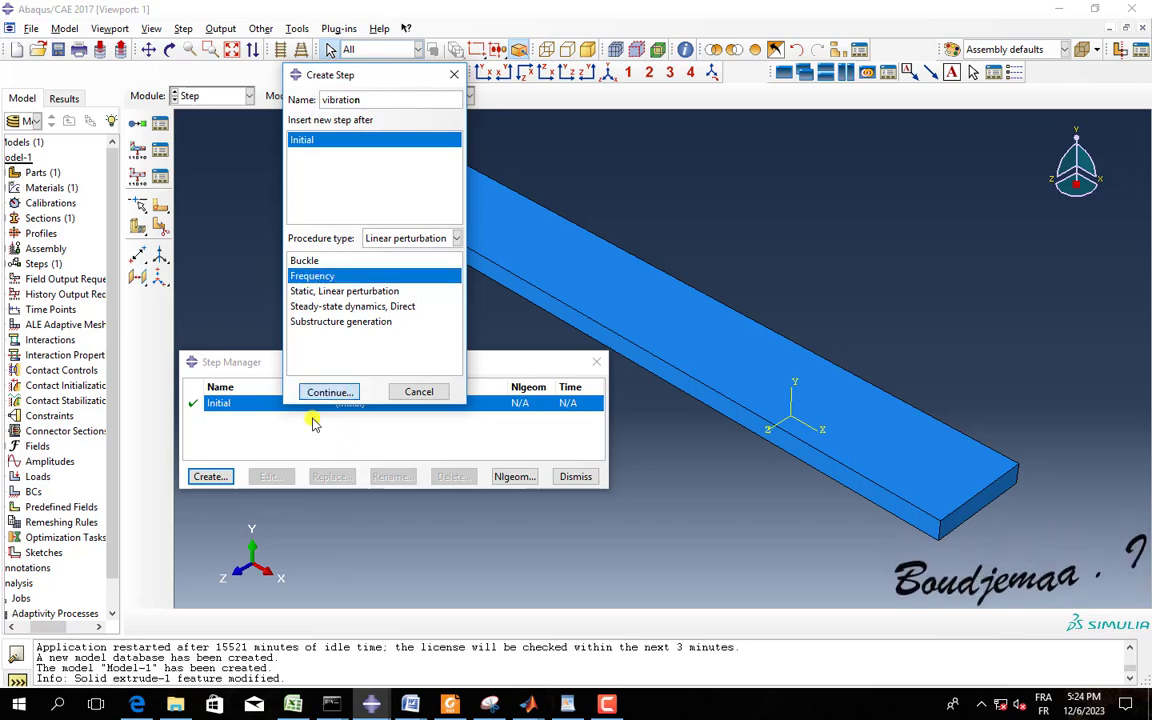
Request 10 eigenvalues with a maximum frequency of interest of 10000 cycles/time for the vibration step, and save it
drag(540, 85, 435, 52)
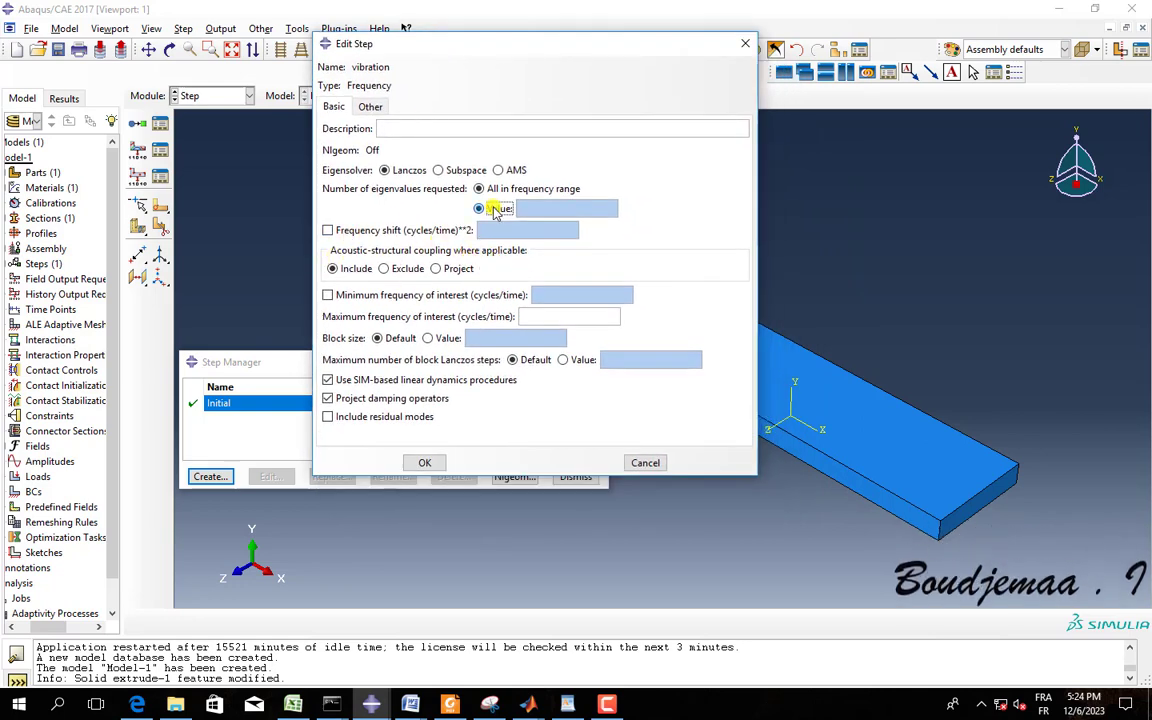
click(494, 210)
text(1)
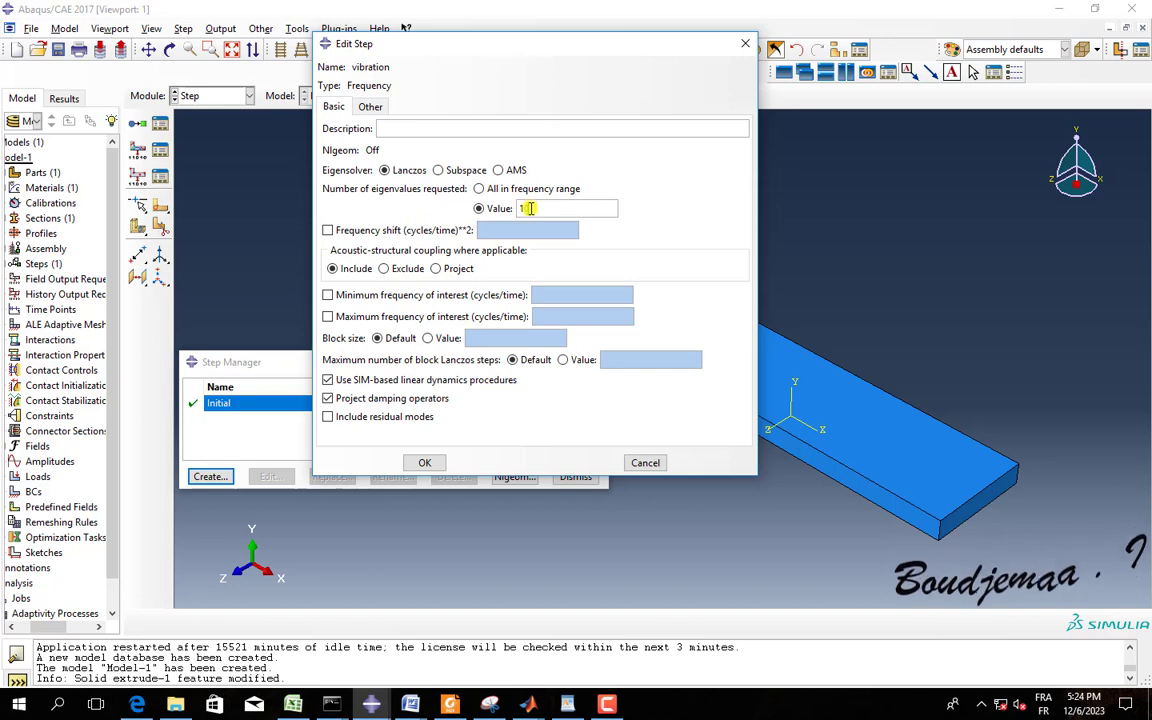
text(0)
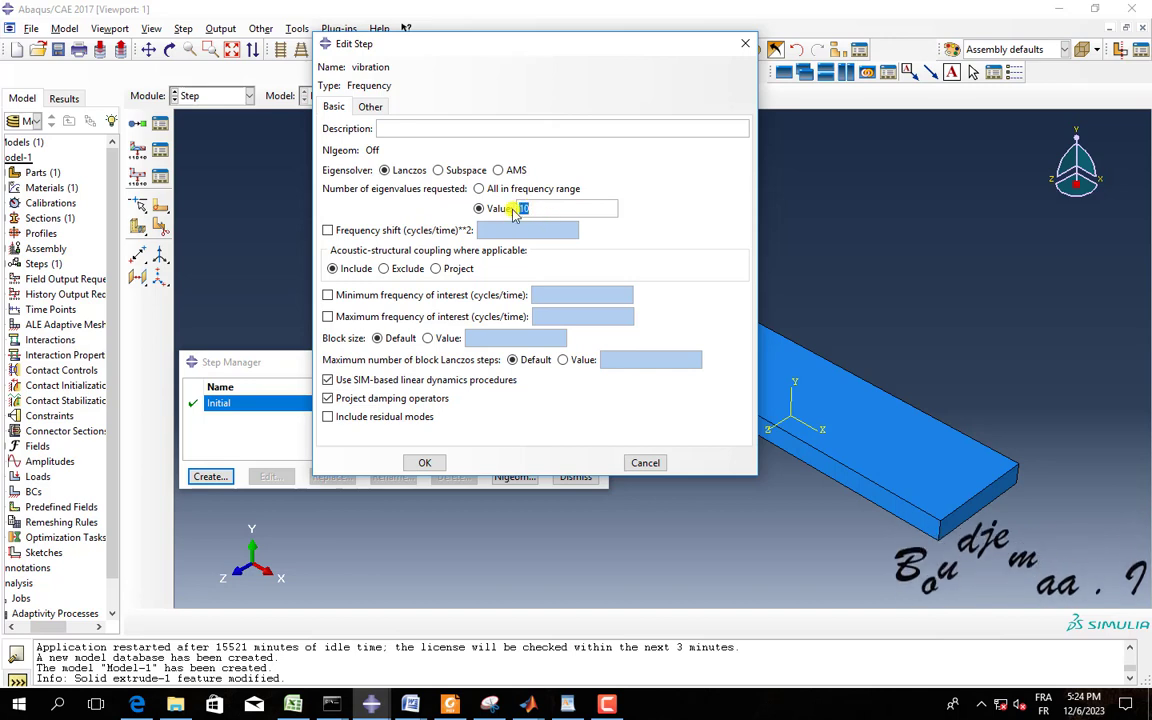
drag(534, 208, 510, 205)
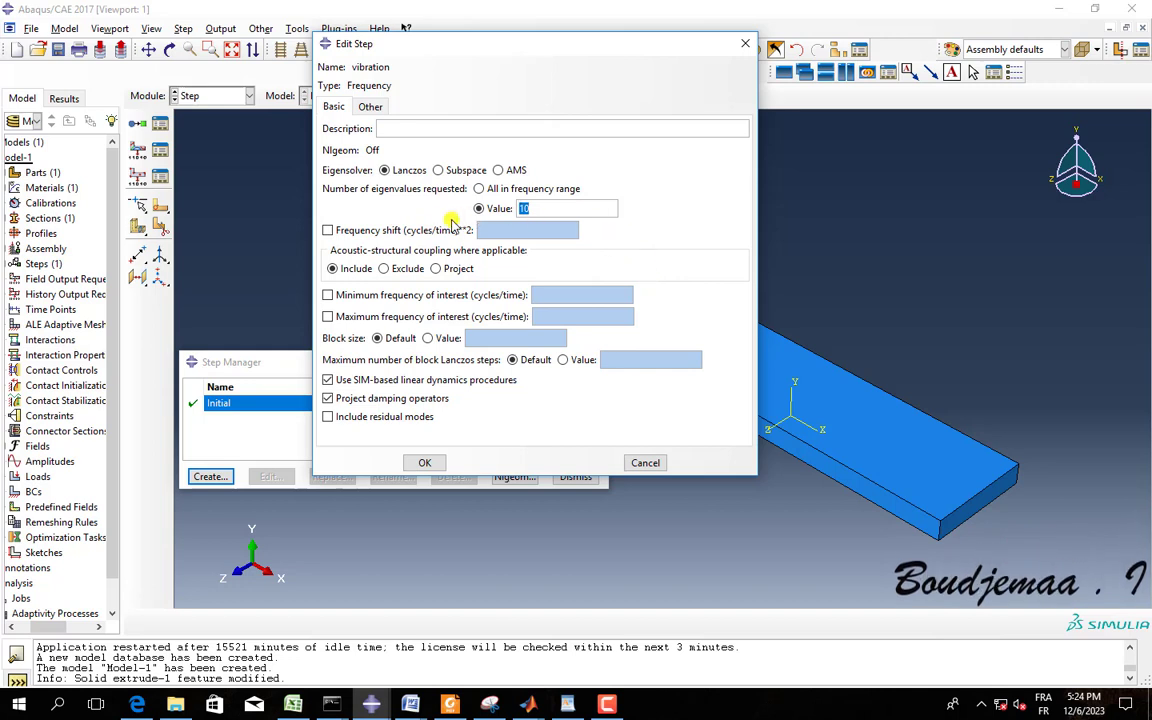
click(327, 317)
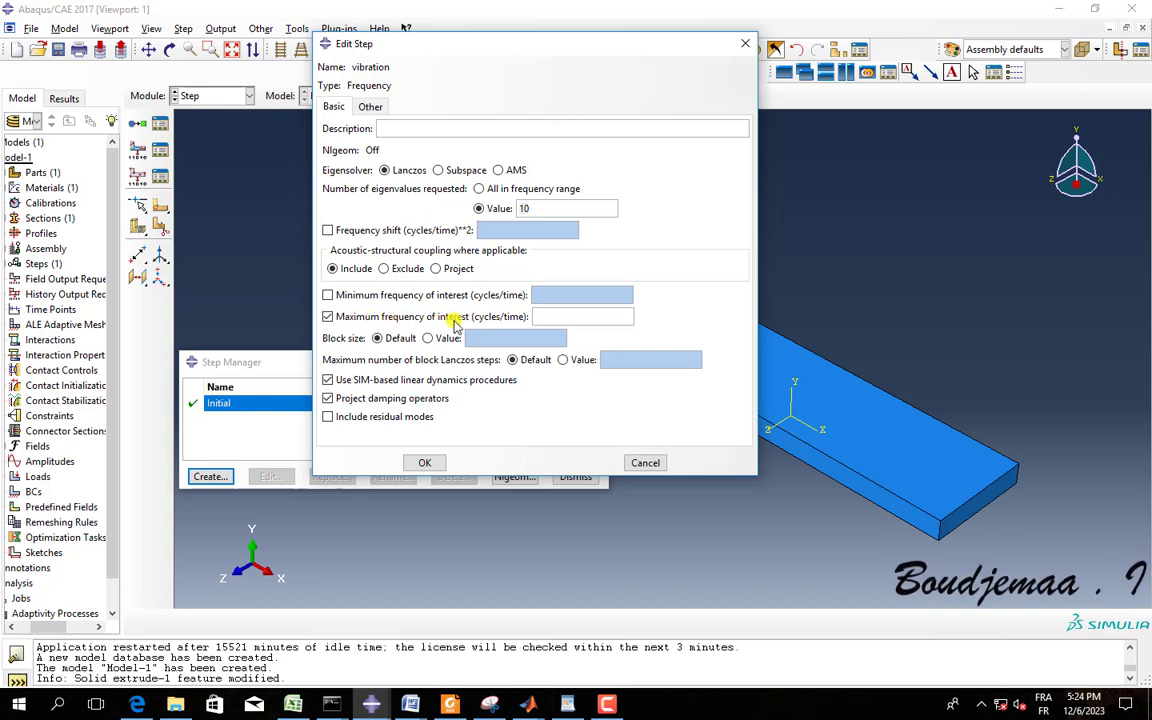
click(546, 318)
text(10000)
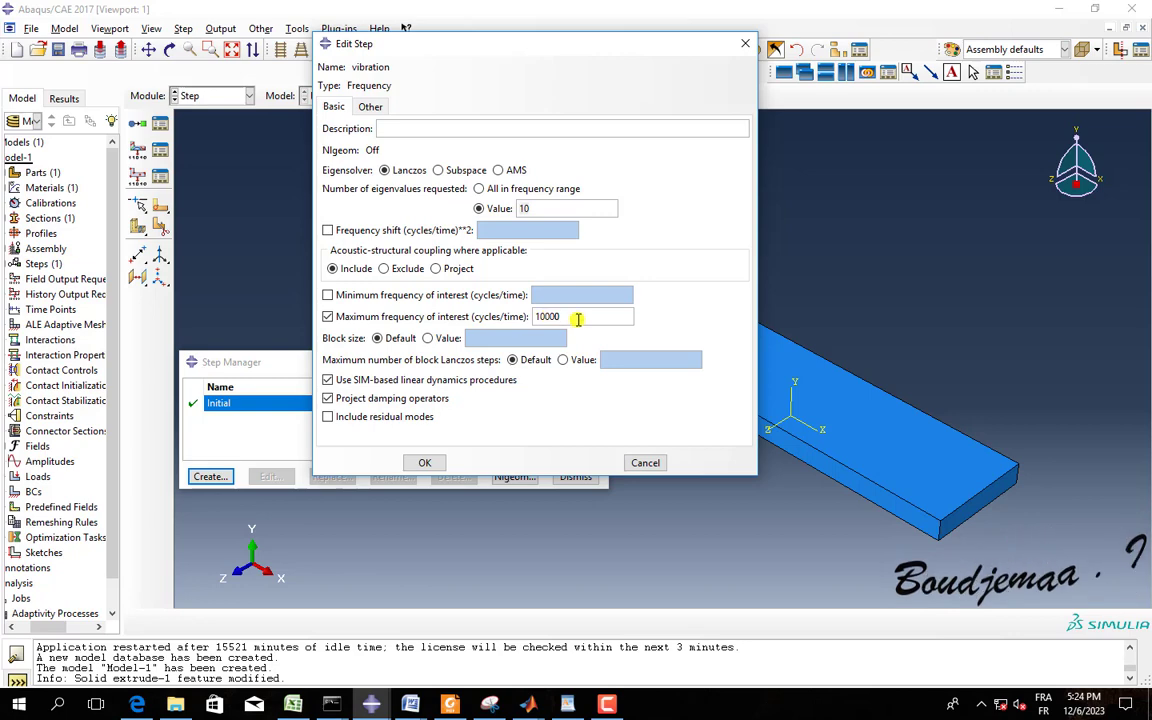
click(425, 461)
click(576, 477)
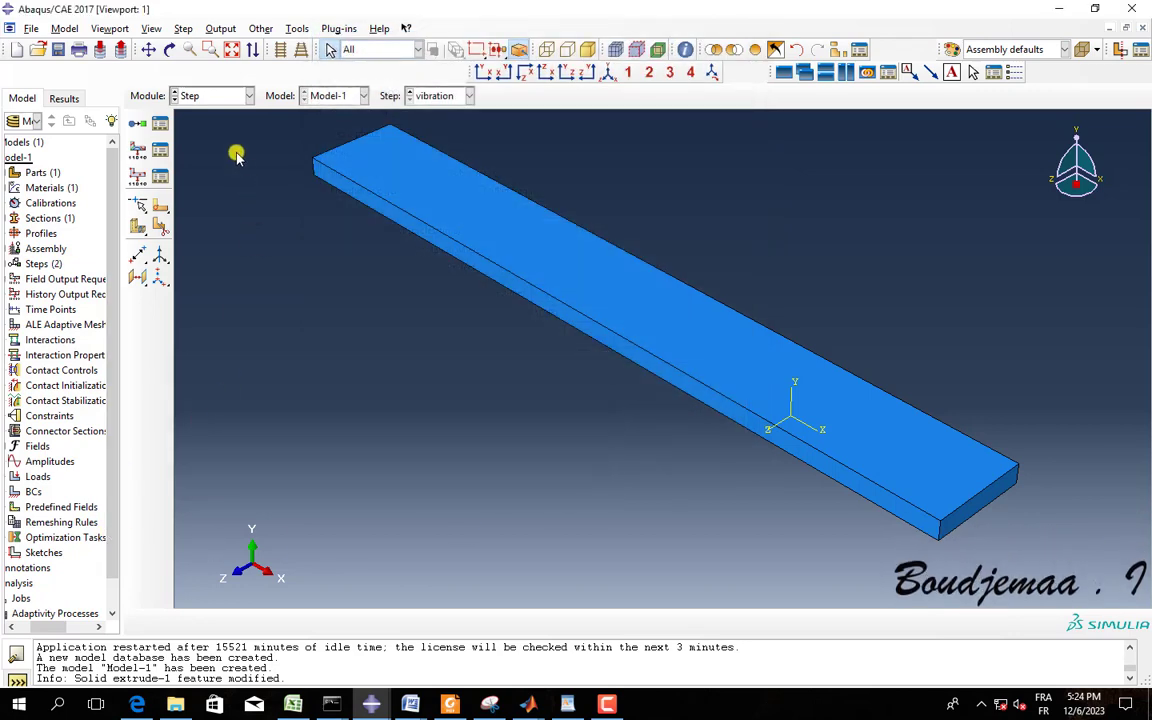
Switch to the Load module and start a mechanical Symmetry/Antisymmetry/Encastre boundary condition in the vibration step
click(218, 97)
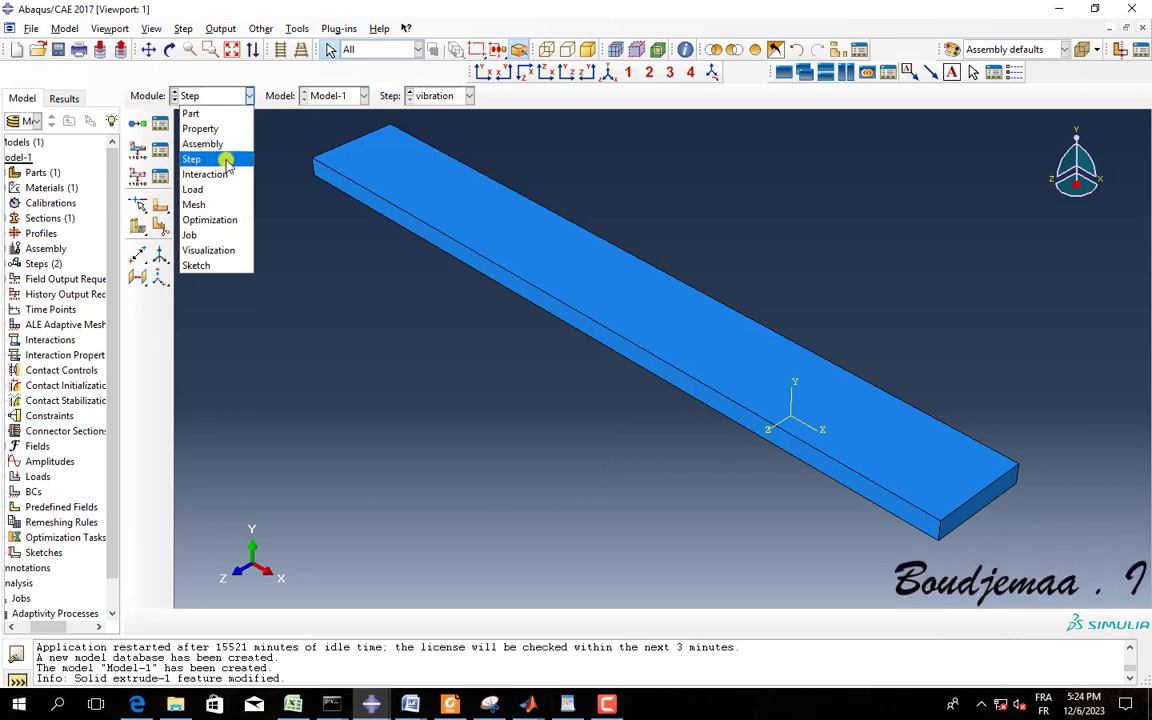
click(228, 174)
click(222, 96)
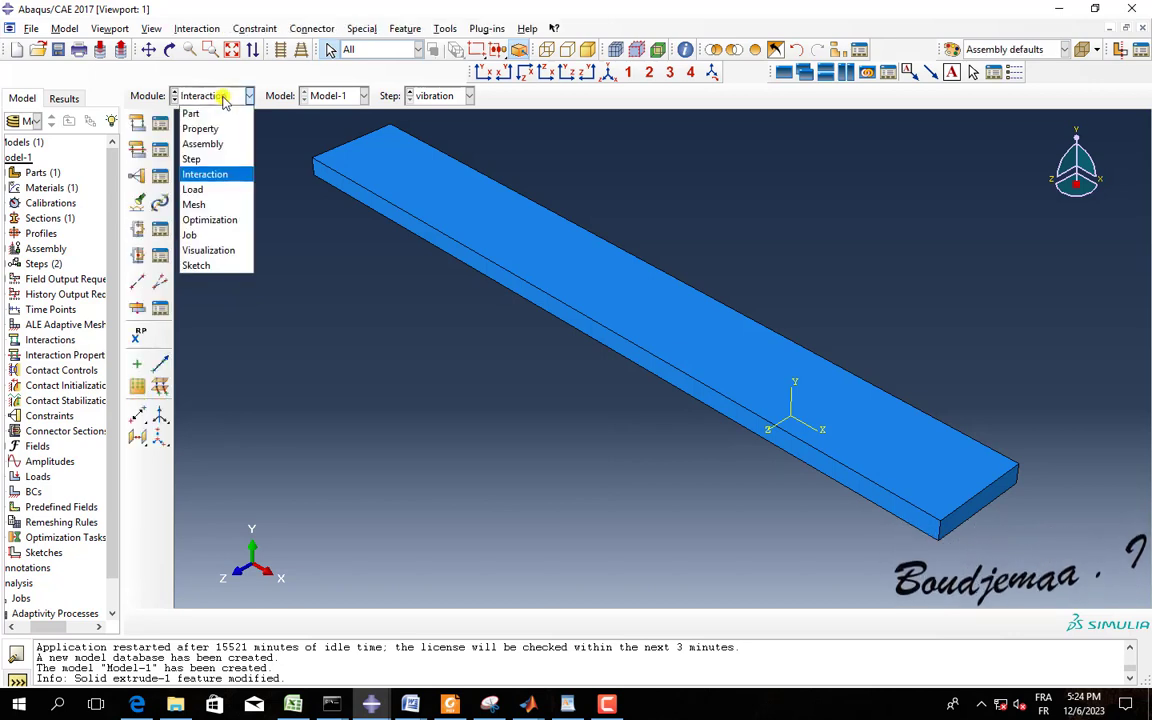
click(226, 188)
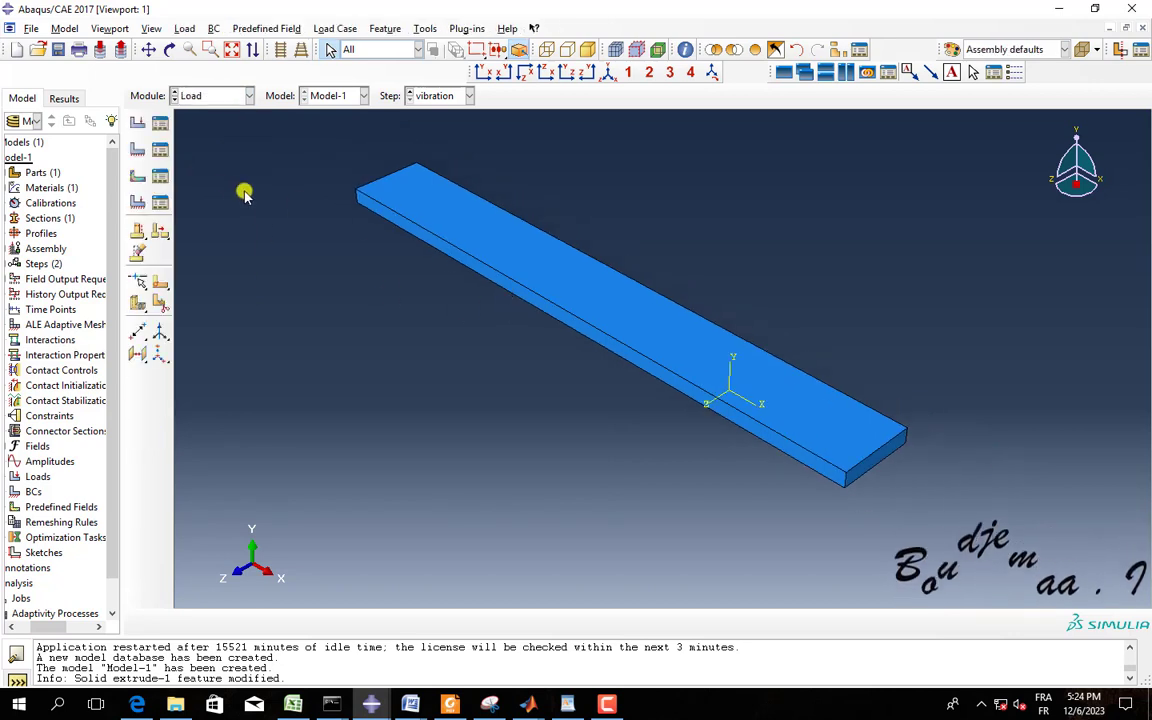
click(160, 149)
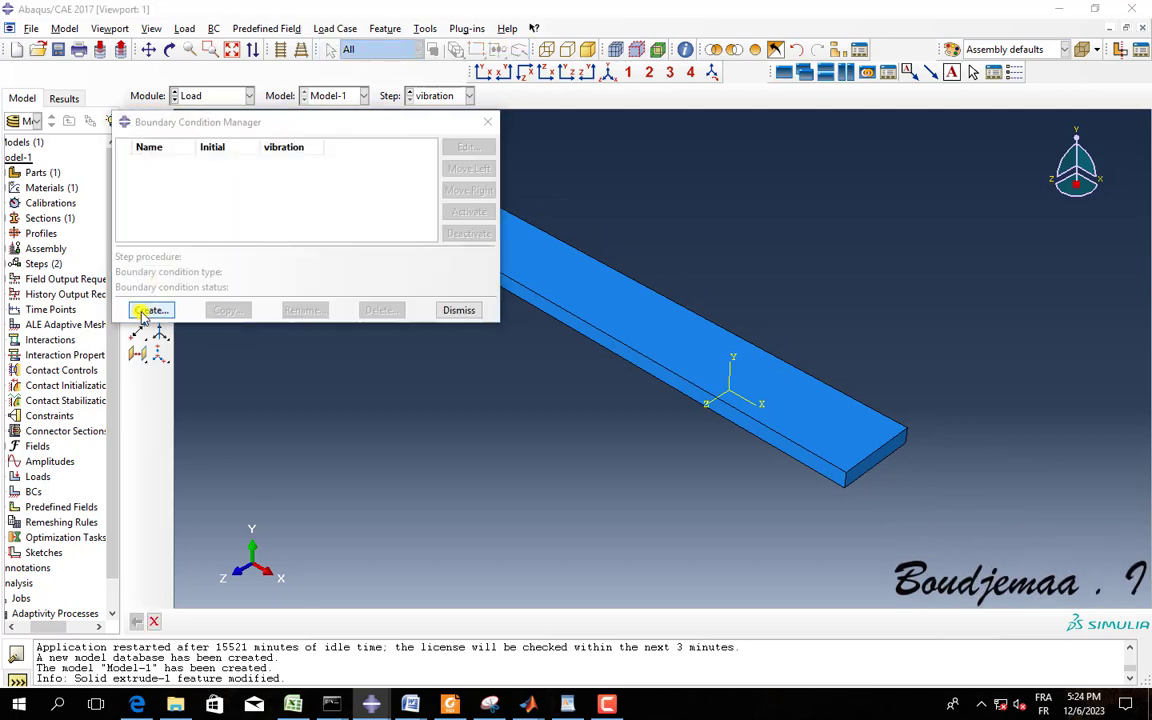
click(140, 310)
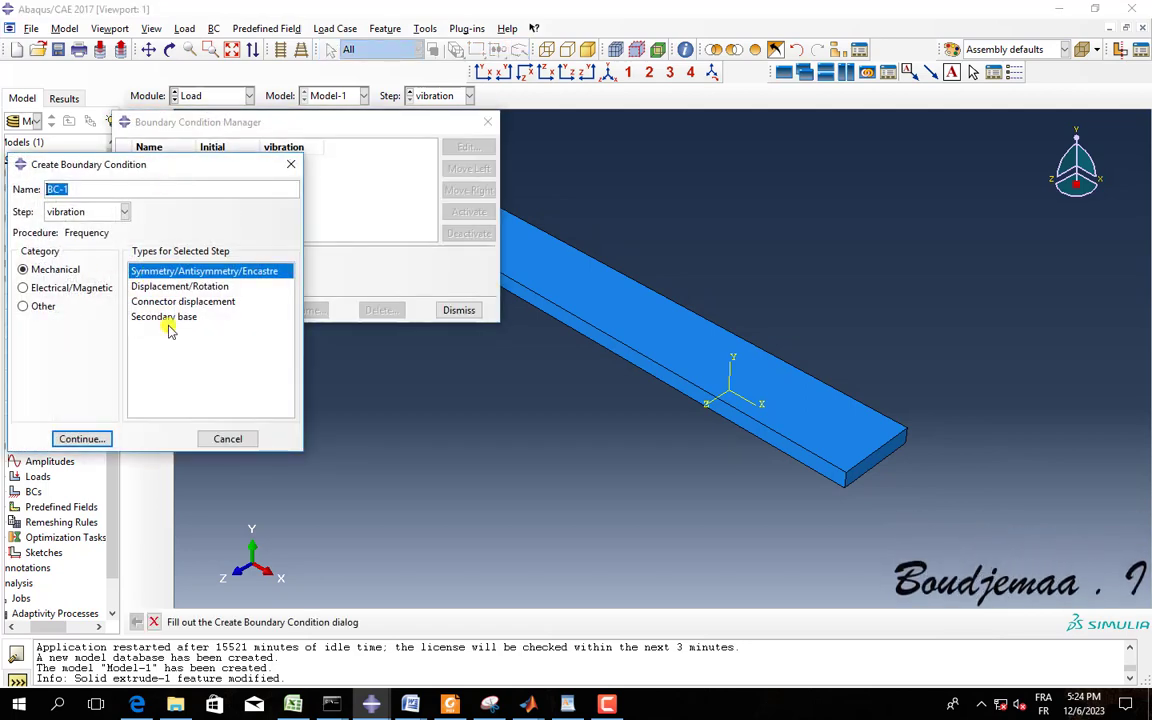
click(80, 440)
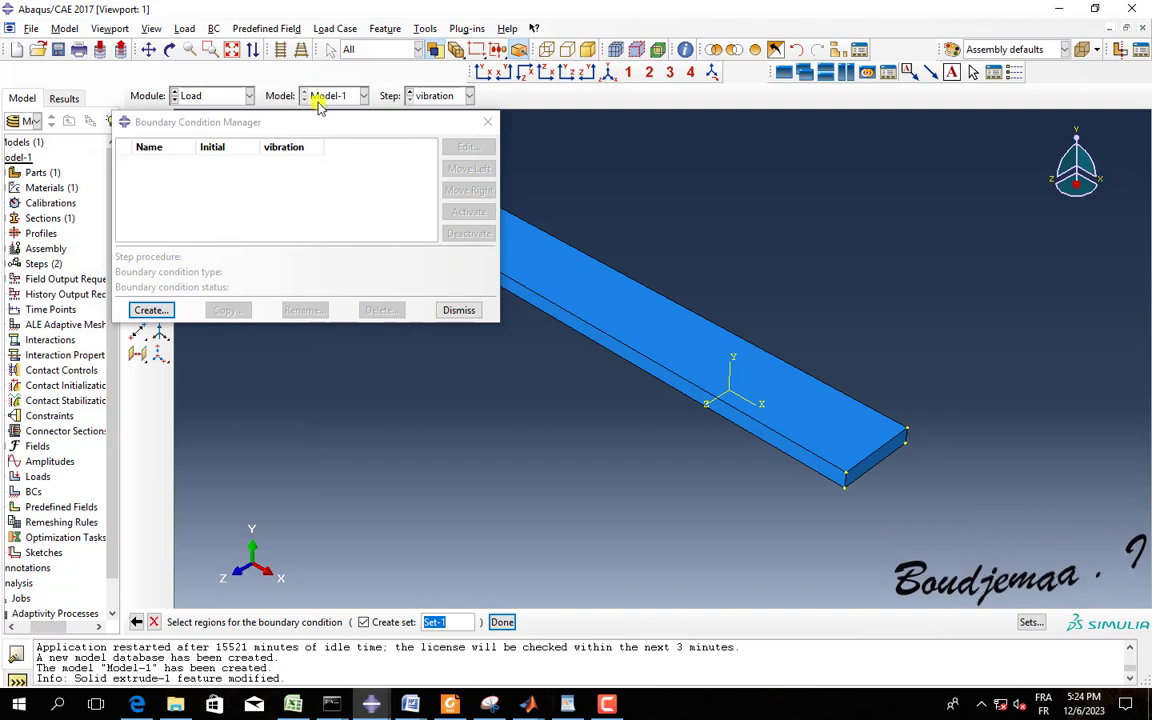
Apply the ENCASTRE condition to the plate's end face on the negative X side and close the boundary condition manager
drag(358, 124, 103, 155)
click(169, 50)
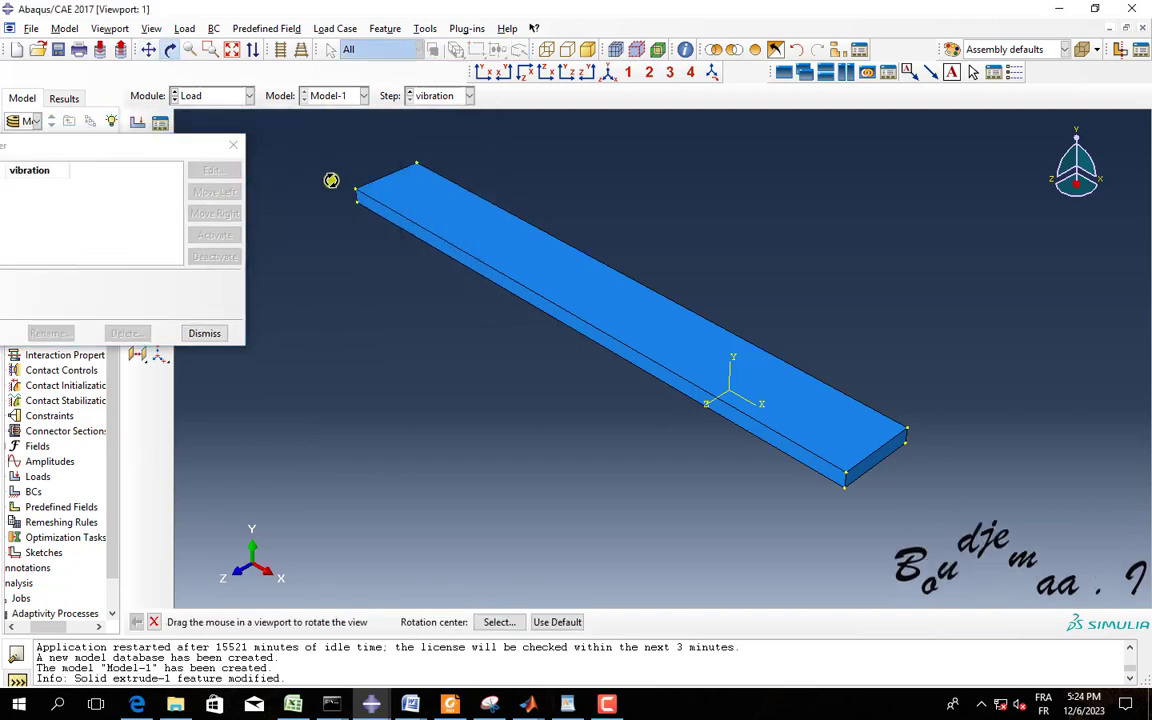
drag(329, 180, 360, 154)
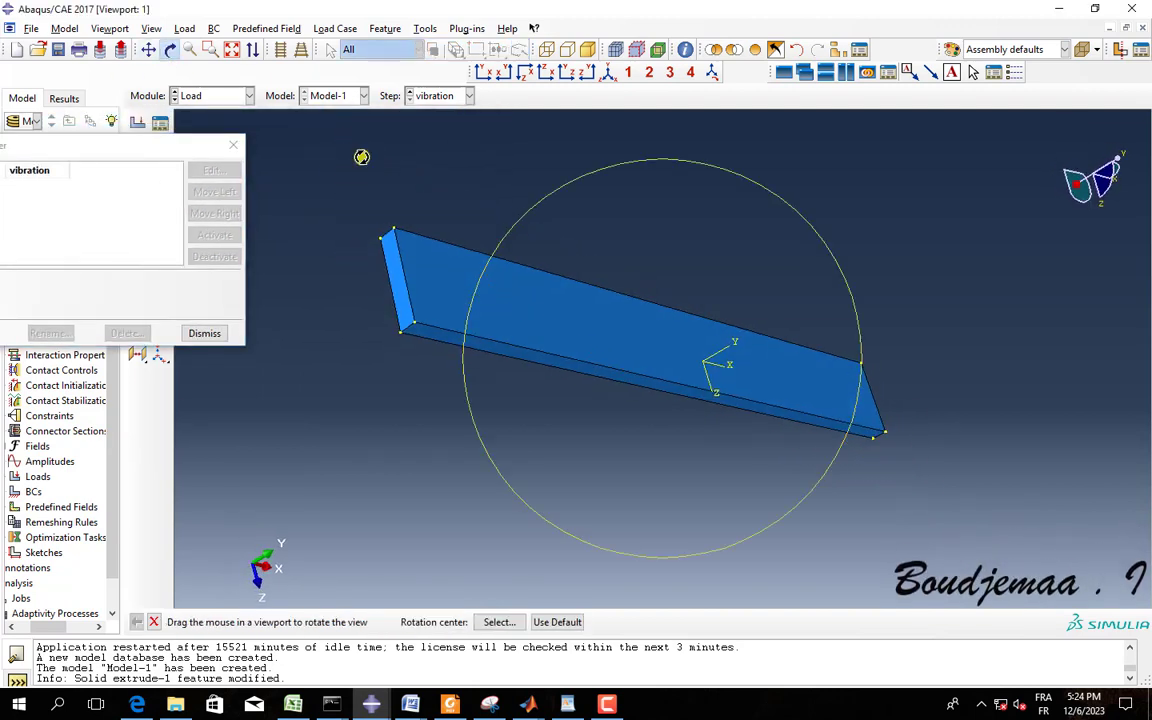
key(Escape)
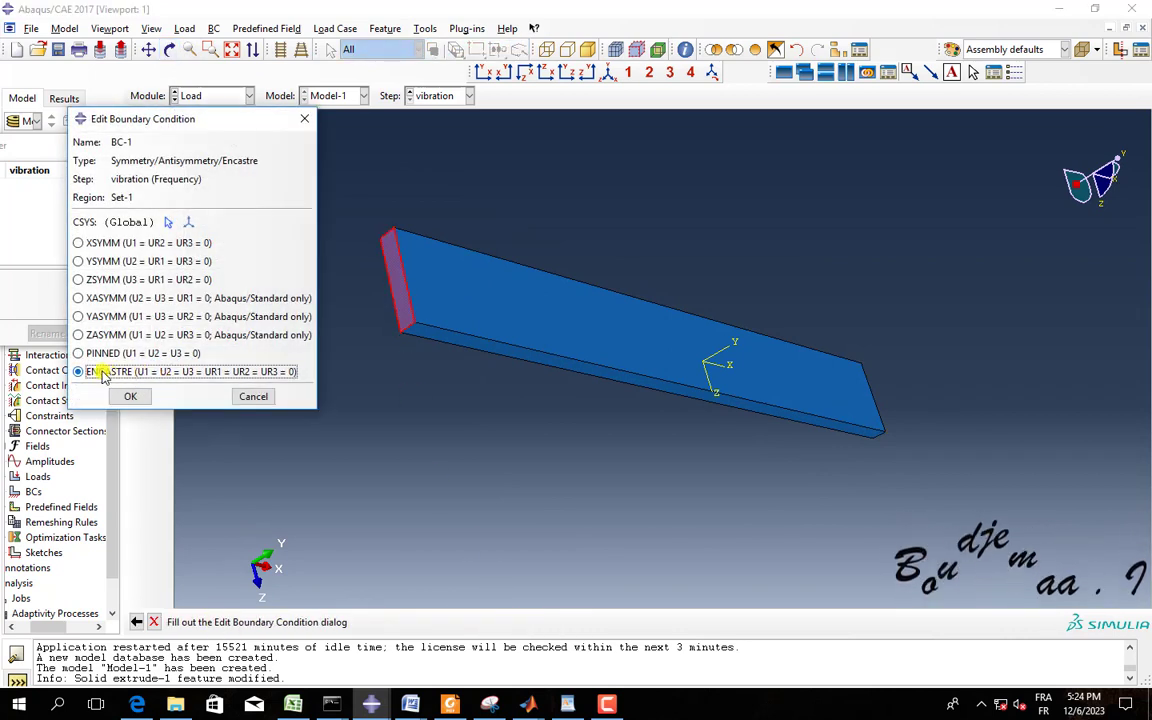
click(130, 396)
click(204, 331)
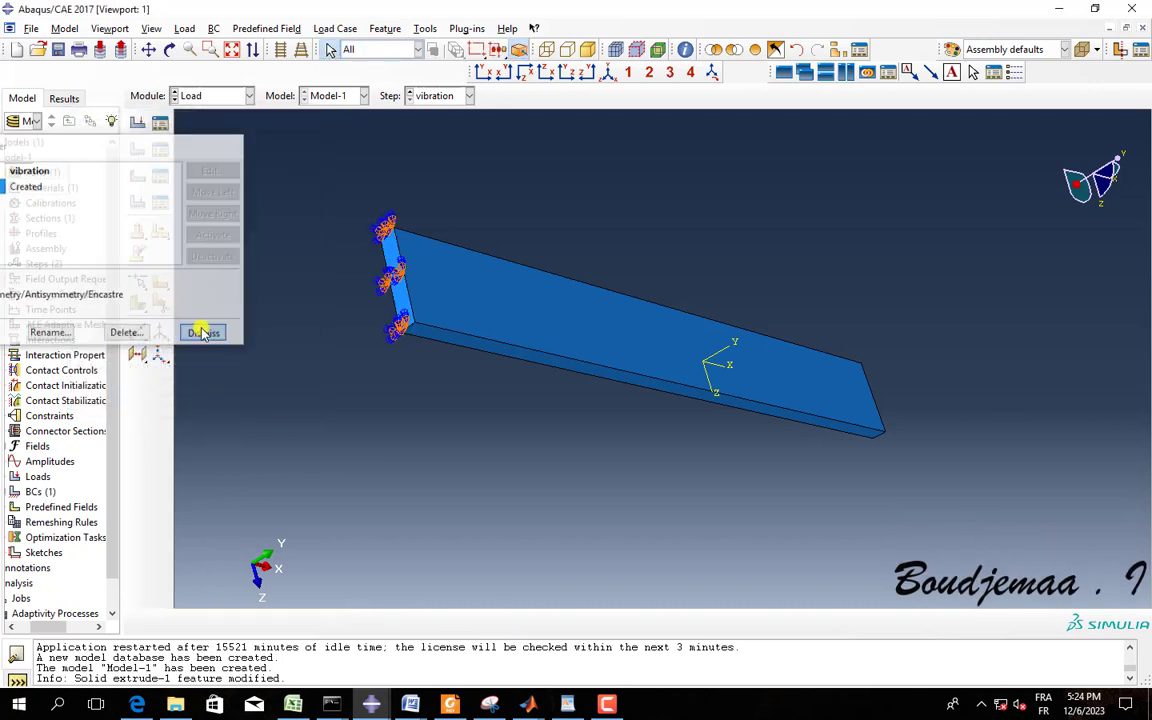
Switch to the Mesh module, work on the plate part, and assign global seeds with an approximate size of 2
click(238, 97)
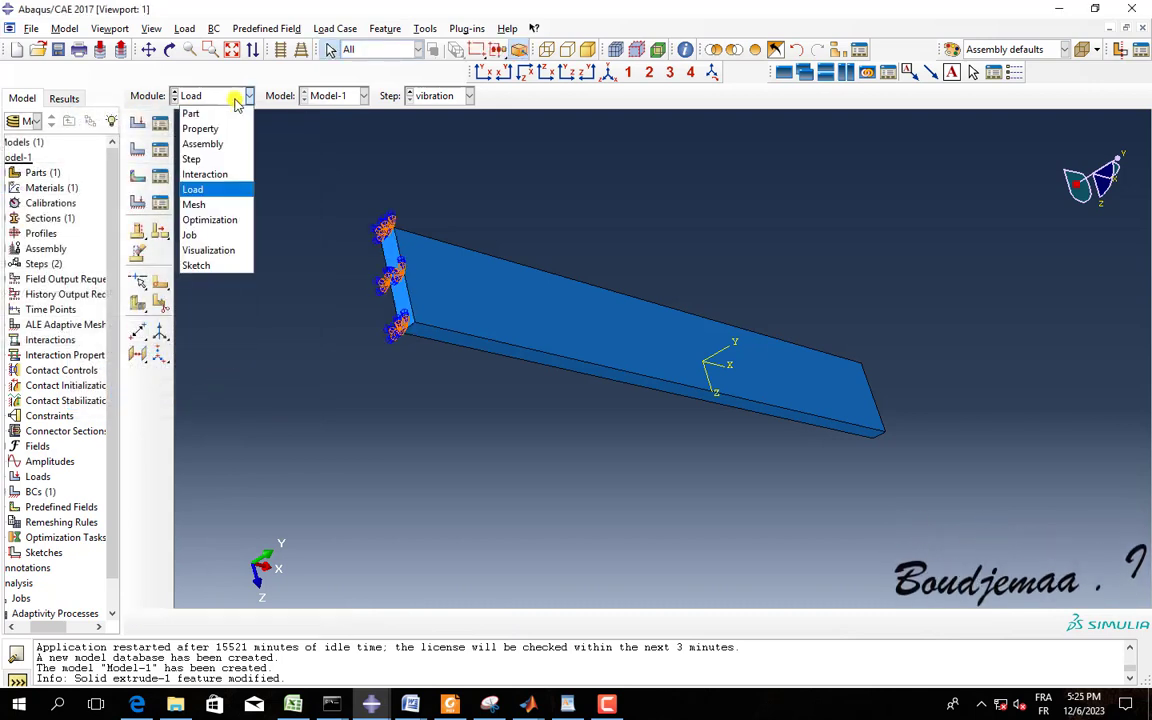
click(222, 202)
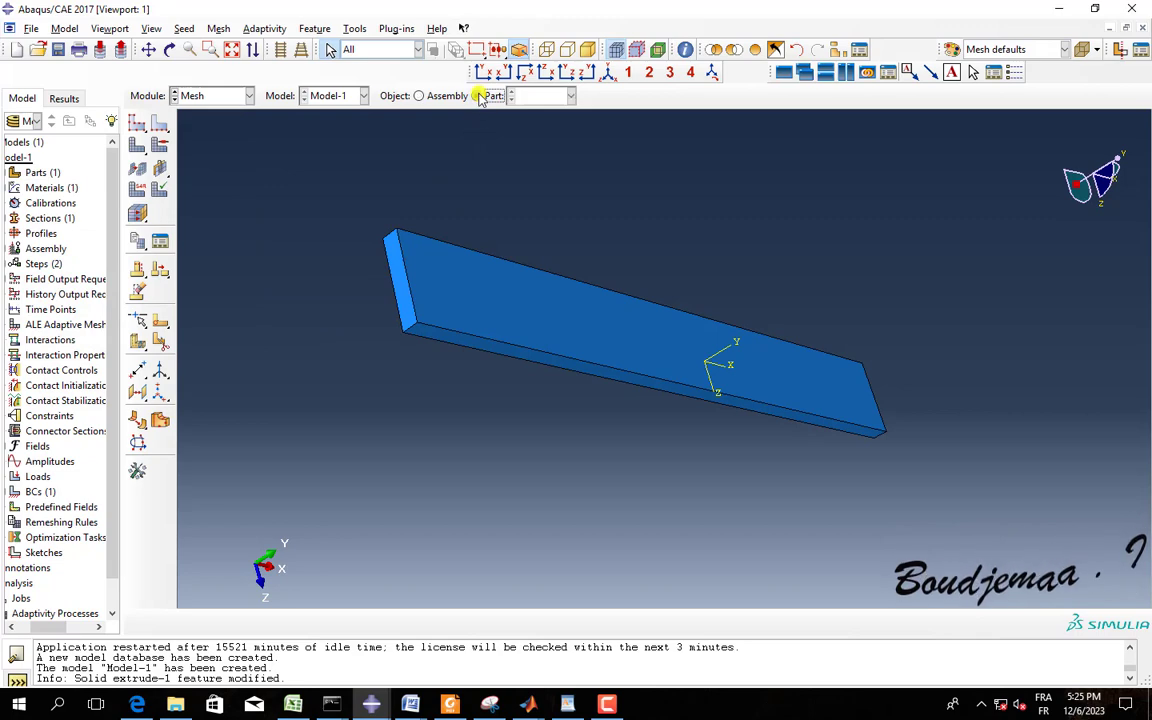
click(477, 95)
click(137, 123)
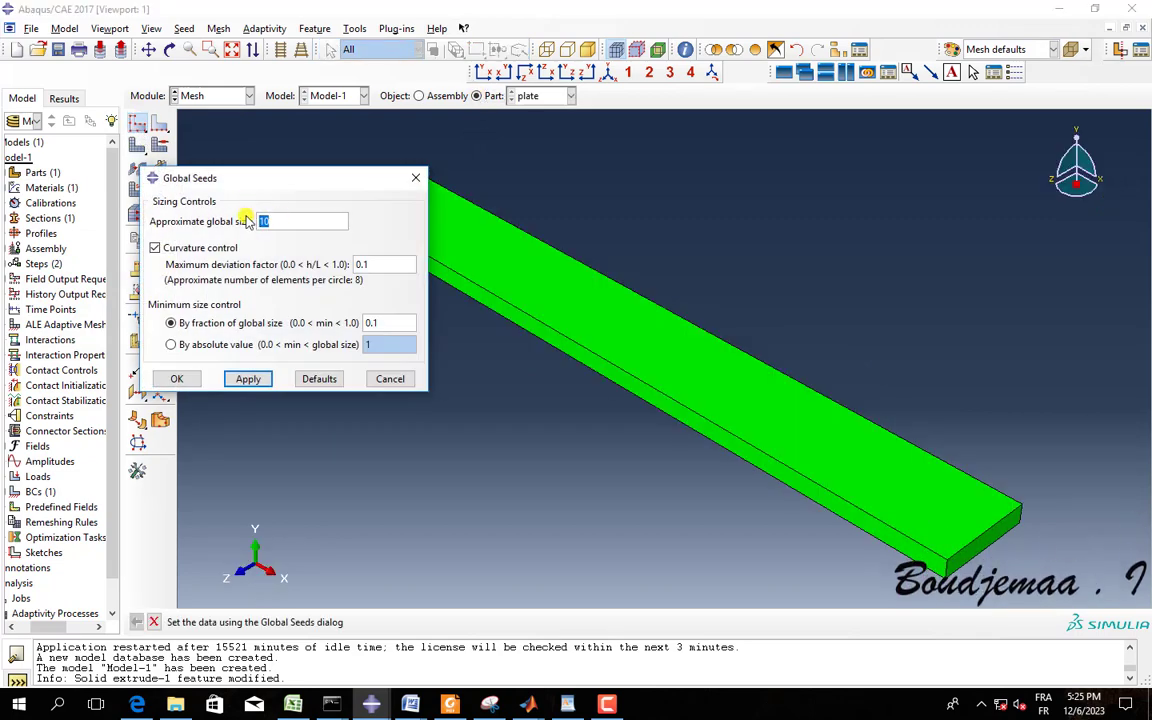
click(247, 379)
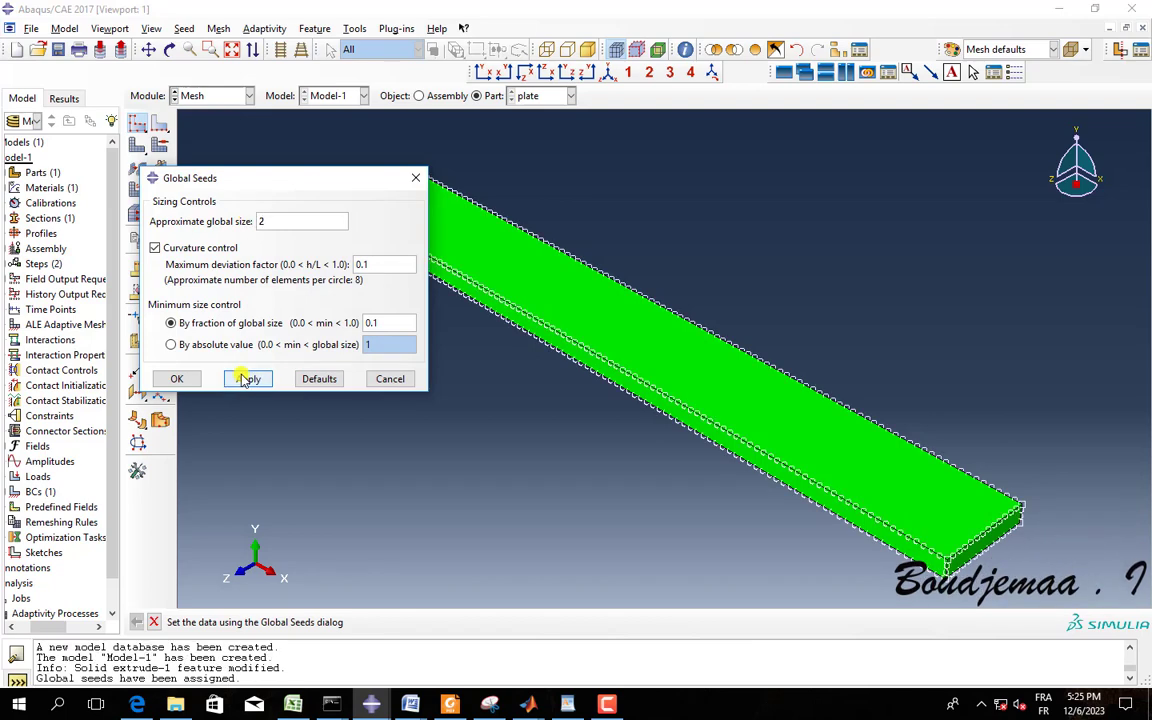
click(176, 379)
Generate the mesh on the whole plate part
click(139, 145)
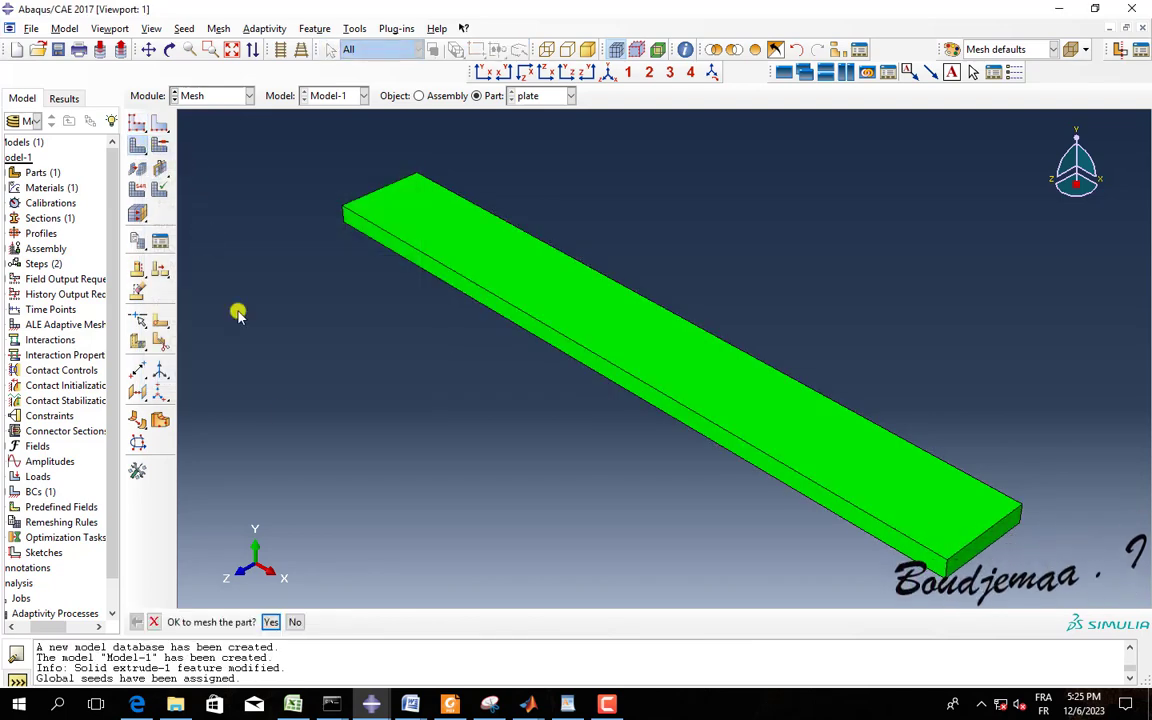
click(271, 621)
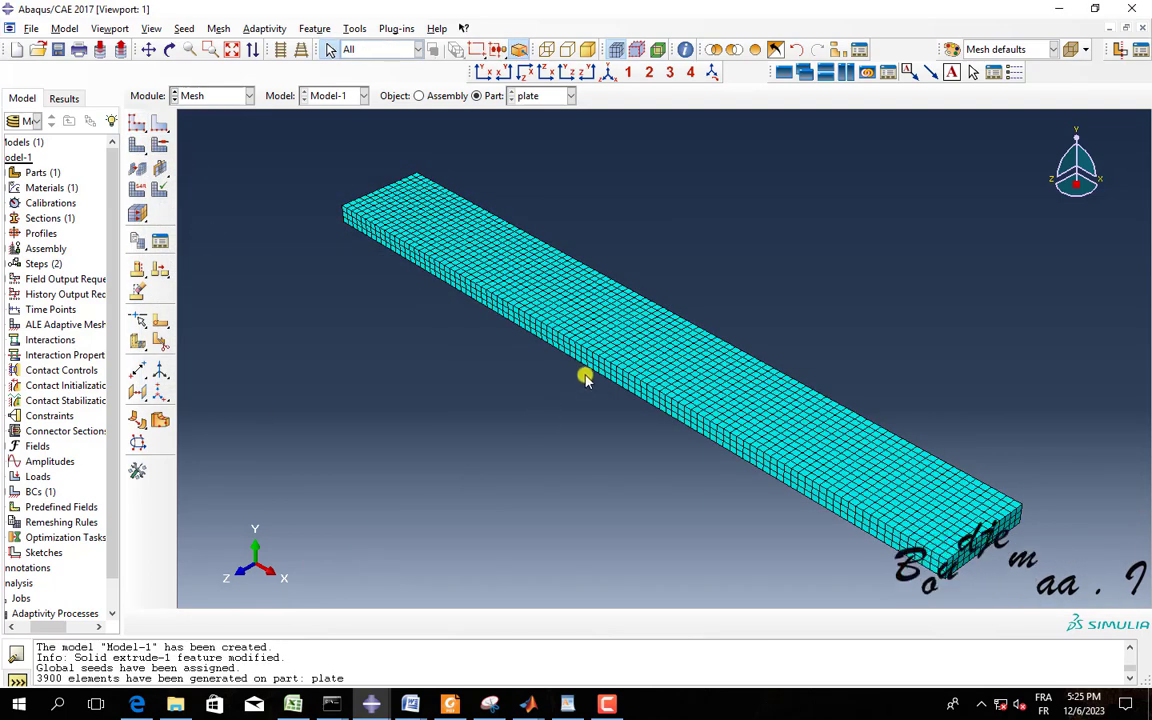
scroll(679, 296, up, 3)
scroll(668, 303, down, 4)
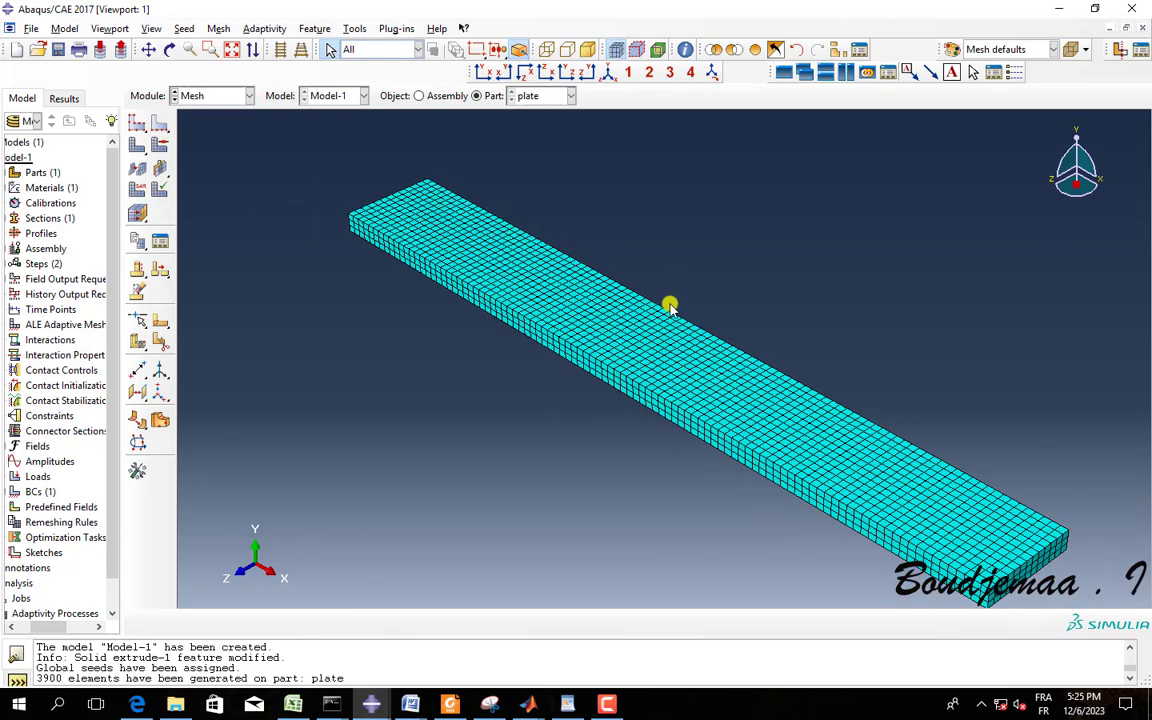
Switch to the Job module, create a full analysis job named "vibration" for Model-1, and submit it
click(250, 96)
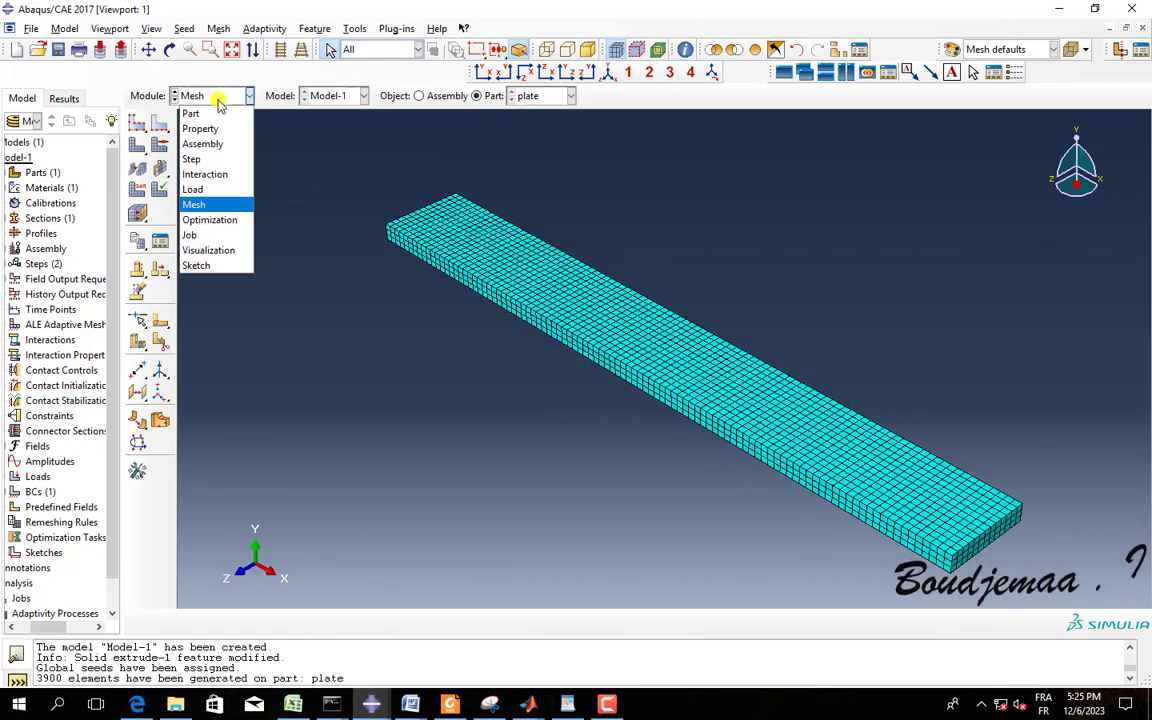
click(195, 234)
click(160, 118)
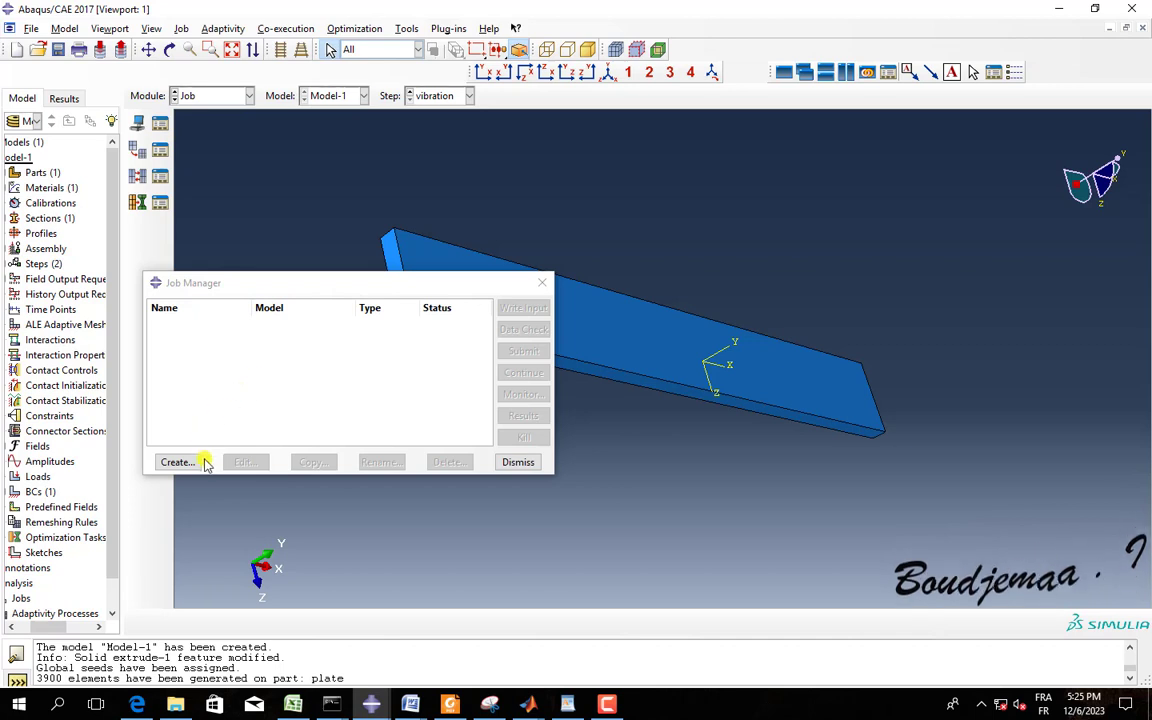
click(193, 460)
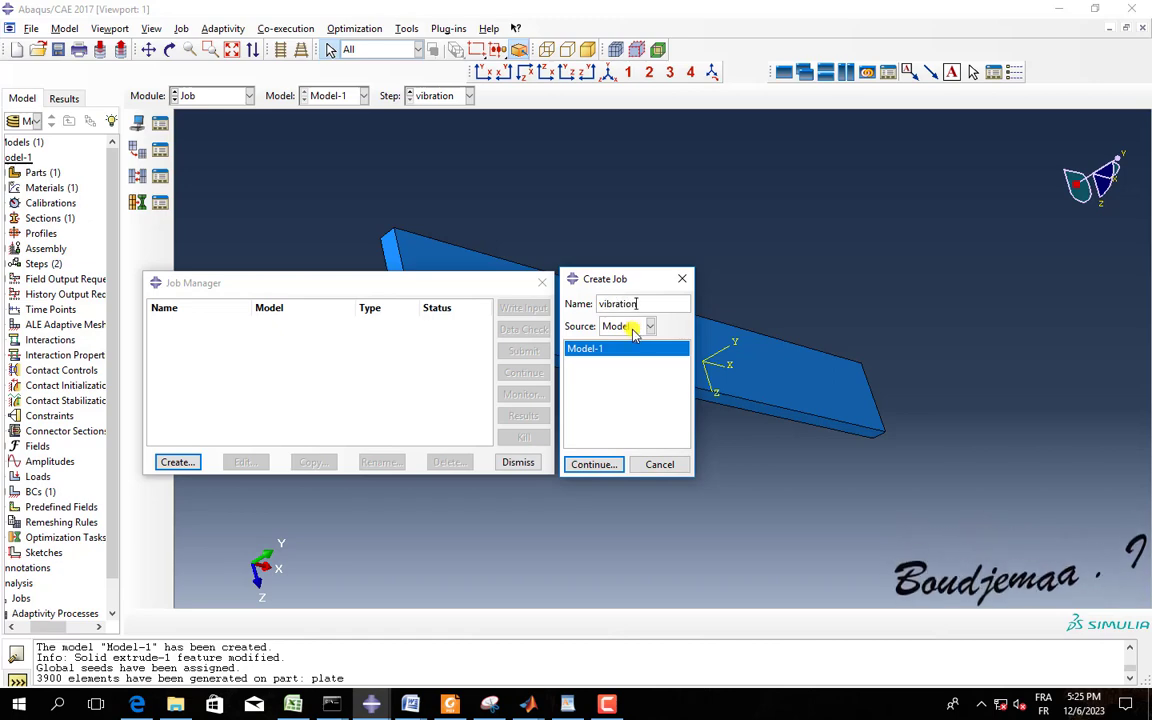
click(610, 466)
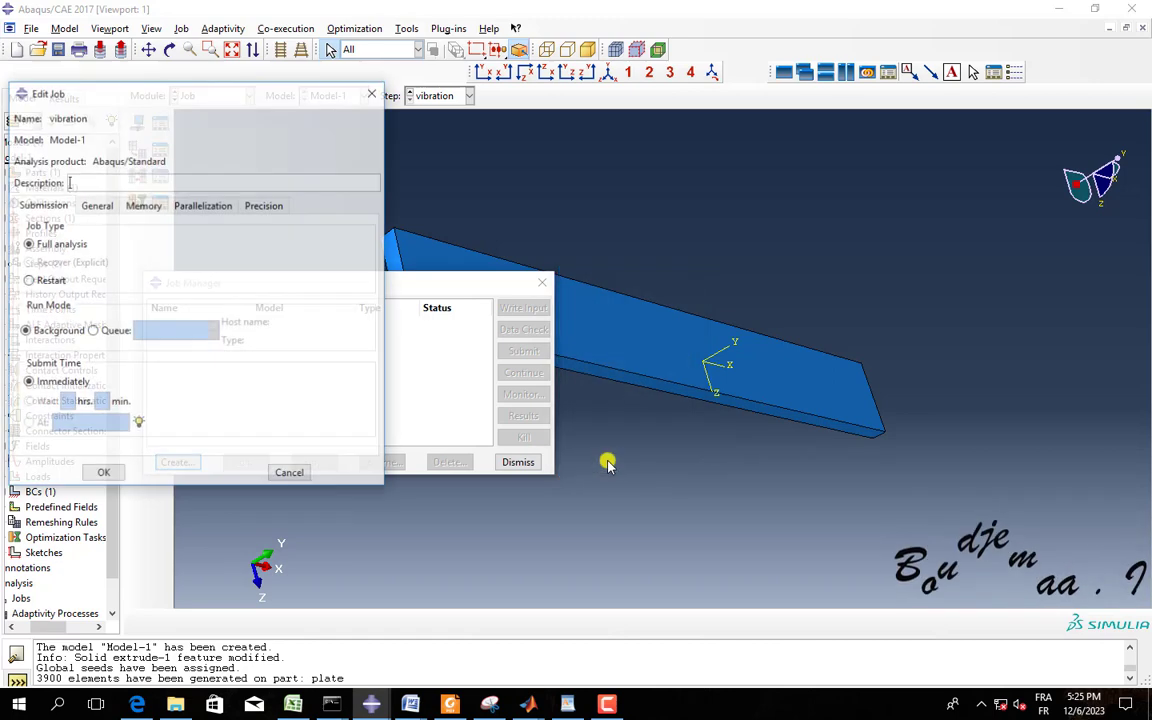
click(87, 473)
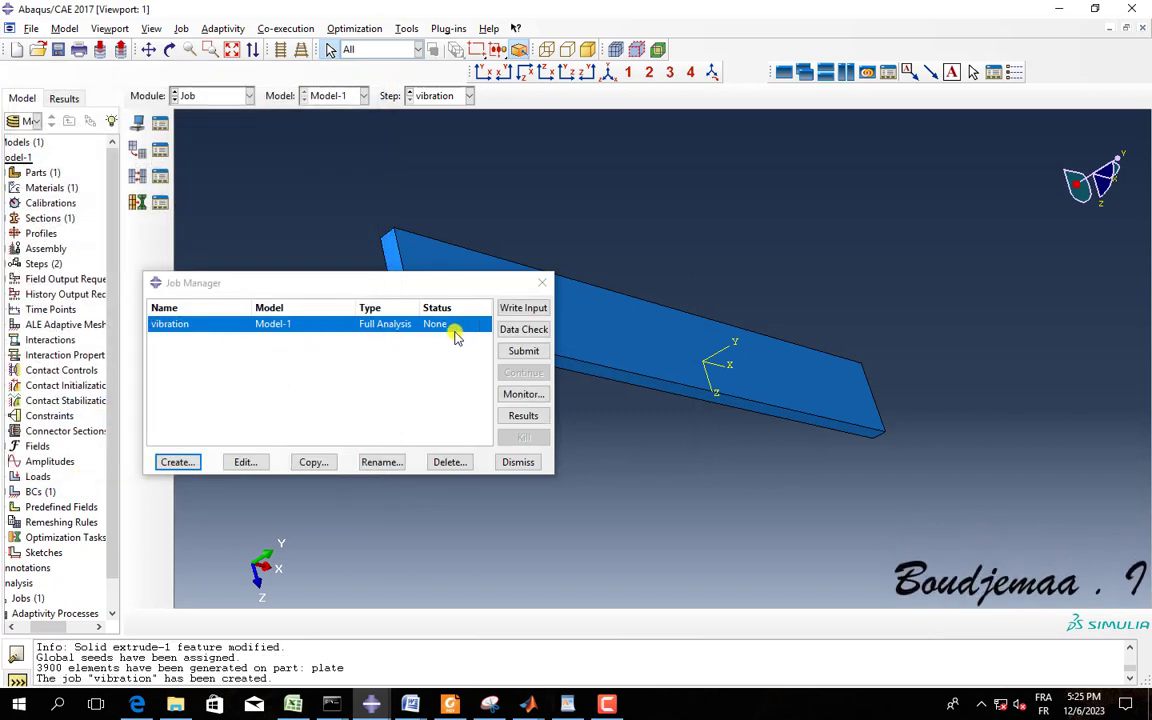
click(541, 354)
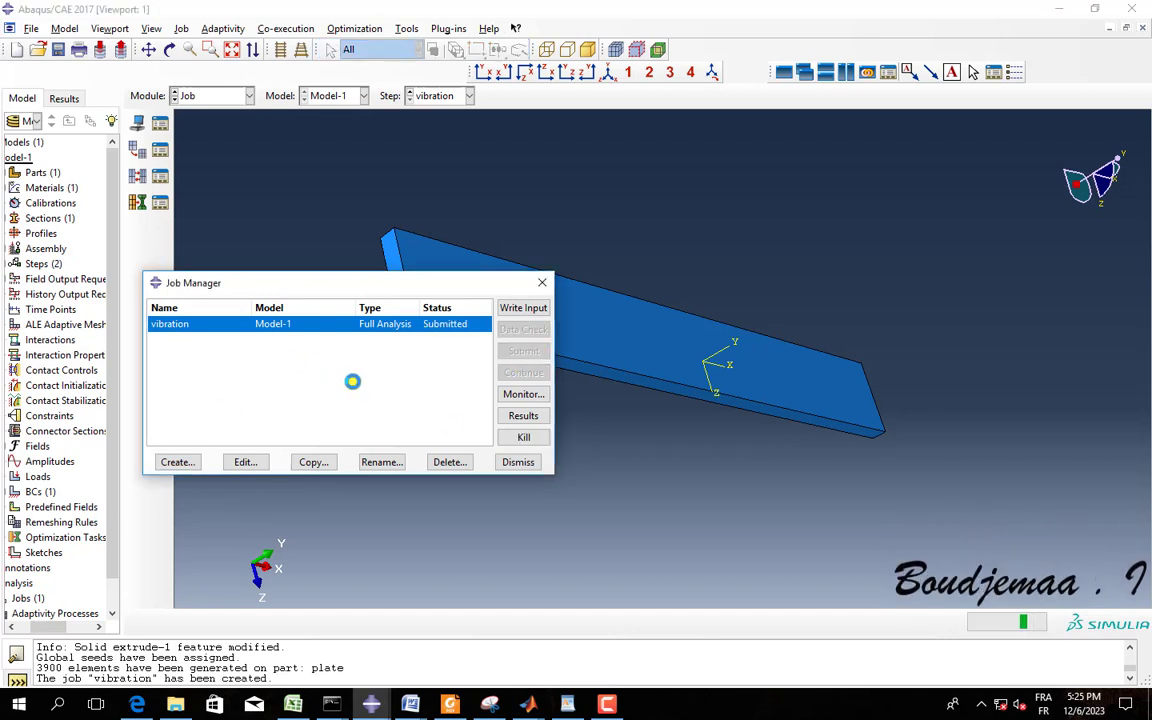
Open the vibration job's results and plot the U magnitude contours on the deformed plate only
click(525, 417)
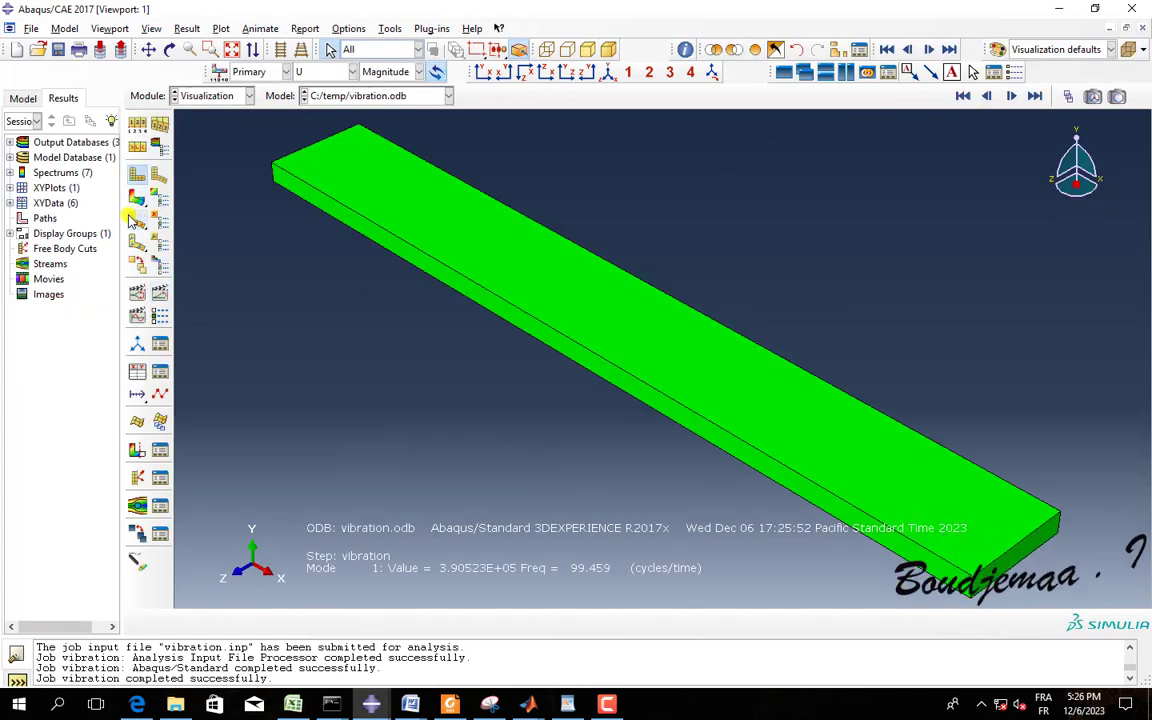
click(139, 199)
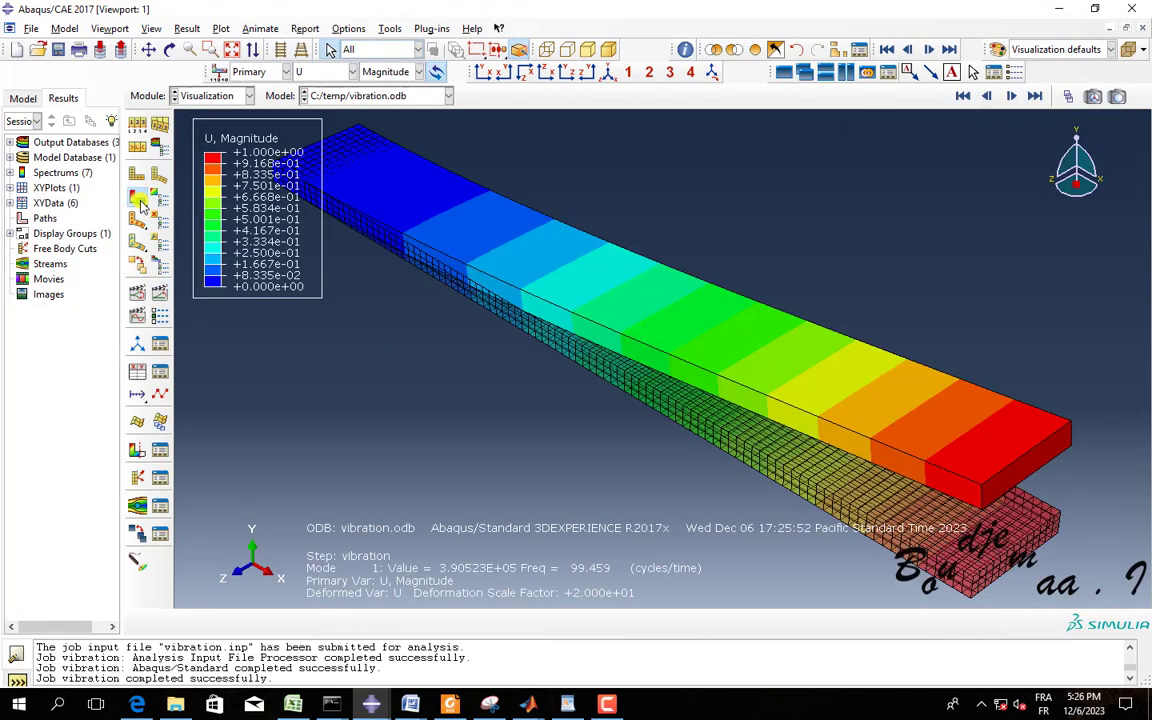
click(137, 173)
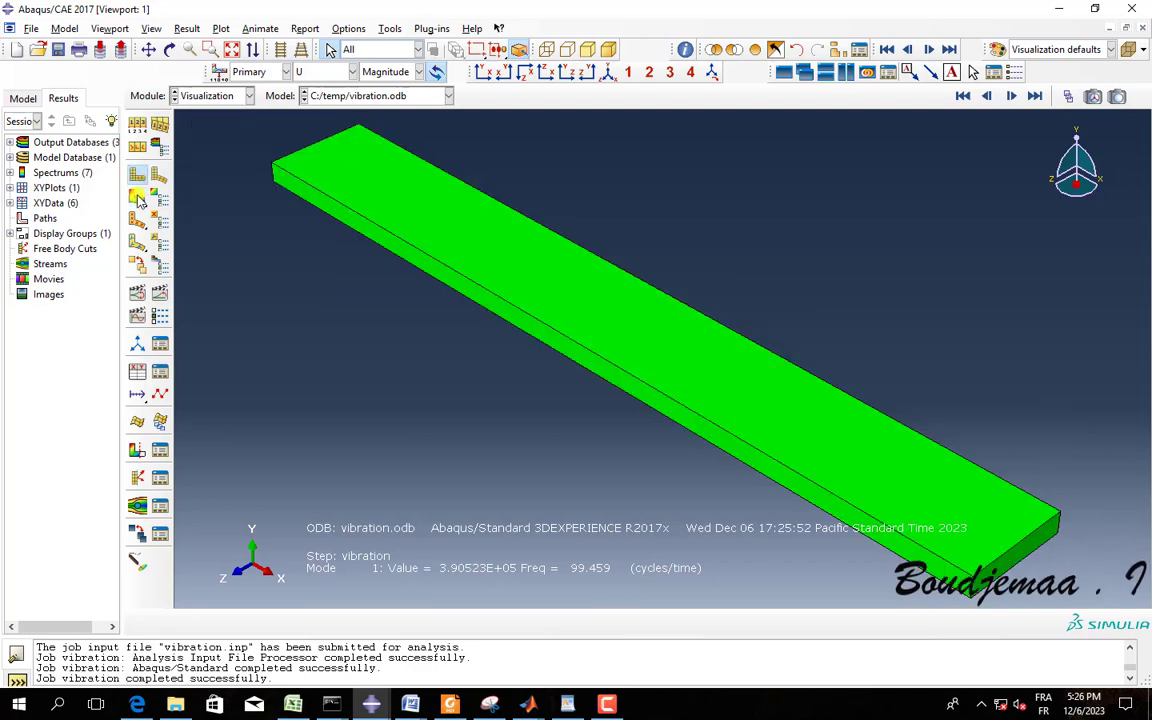
drag(139, 199, 160, 203)
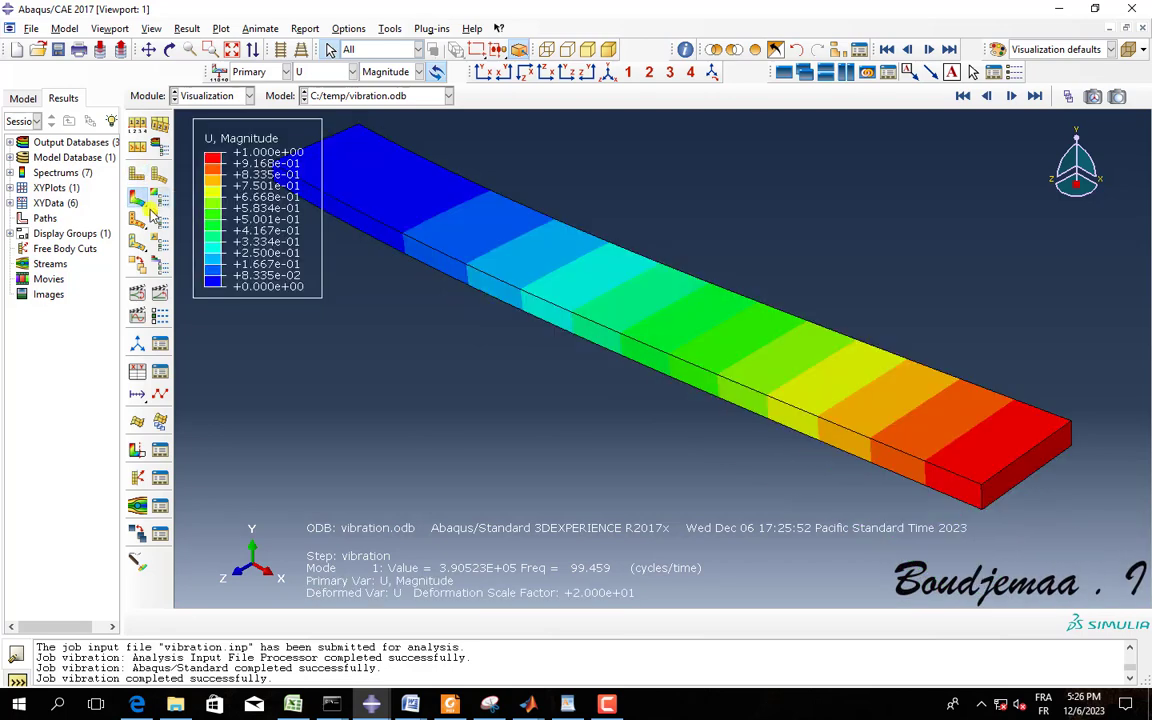
Lower the animation frame rate to nearly the slowest setting, keeping the Loop mode
click(162, 318)
mouse_move(50, 387)
mouse_down()
mouse_move(136, 388)
mouse_move(37, 386)
mouse_up()
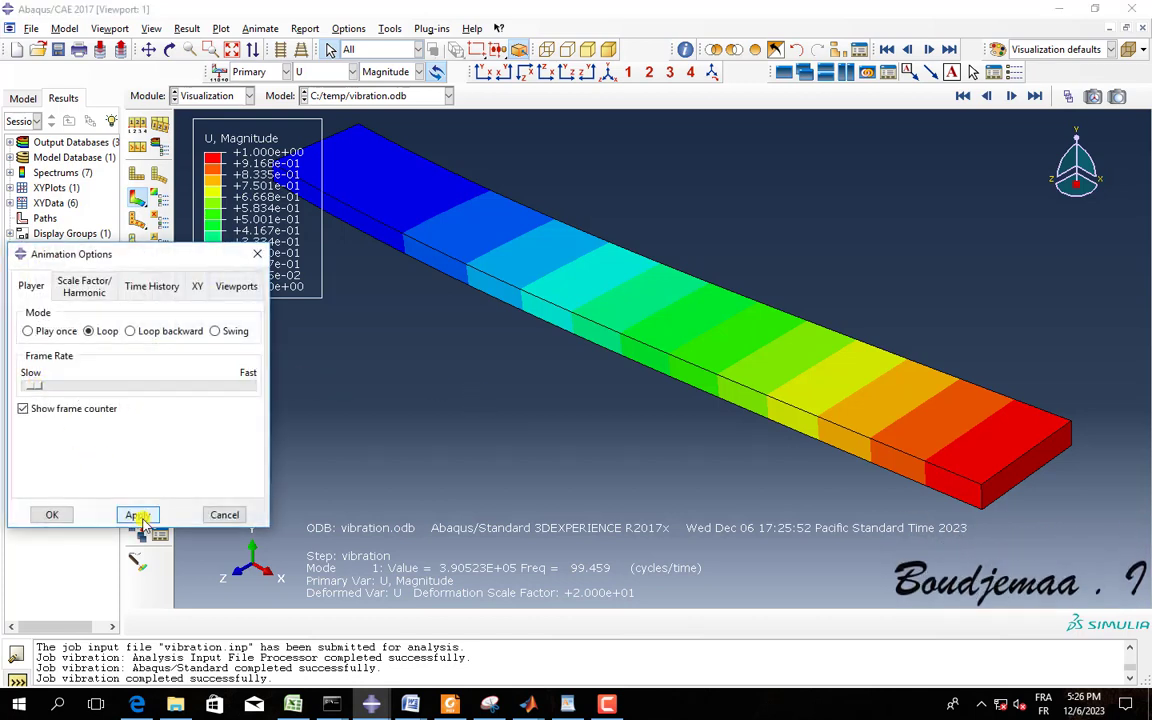
click(257, 254)
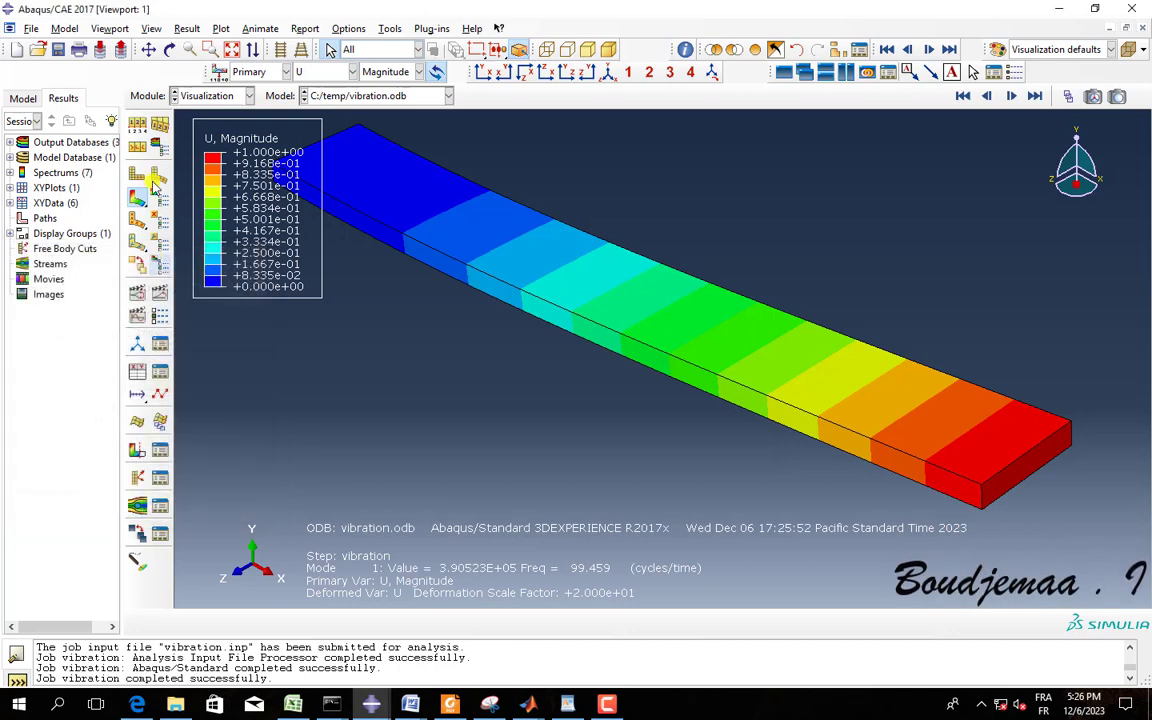
Open the Step/Frame list of the vibration step and review the frequencies of modes 1 to 10
click(186, 29)
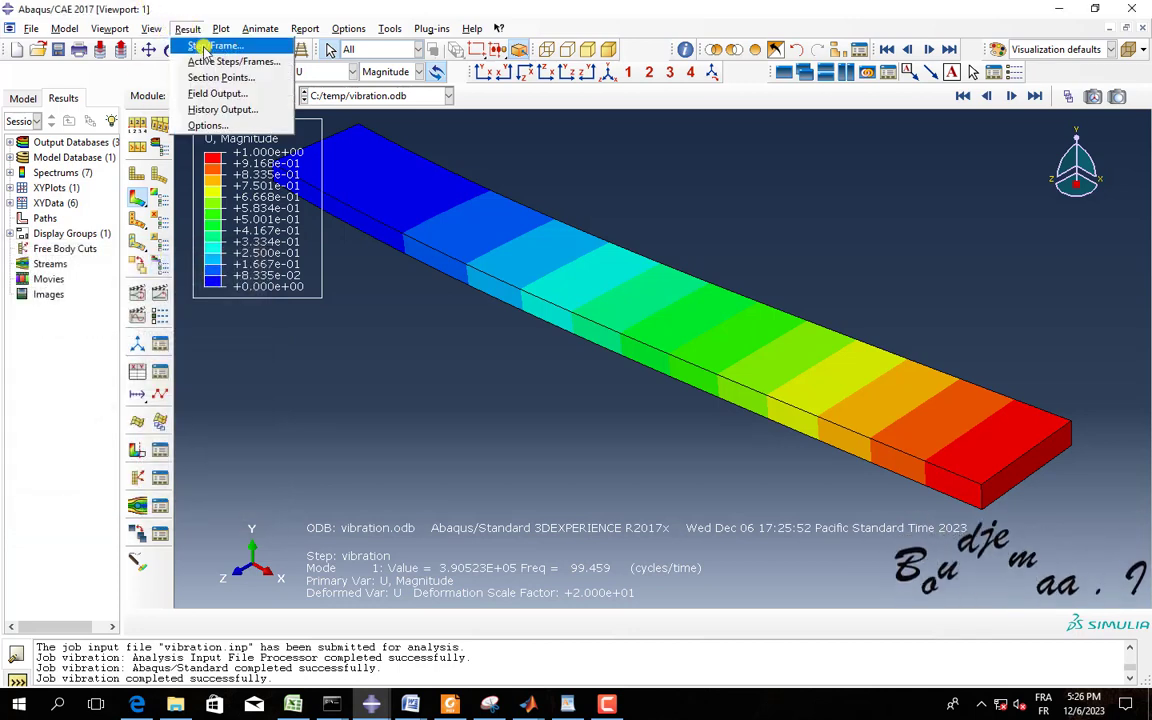
click(206, 45)
drag(257, 167, 243, 97)
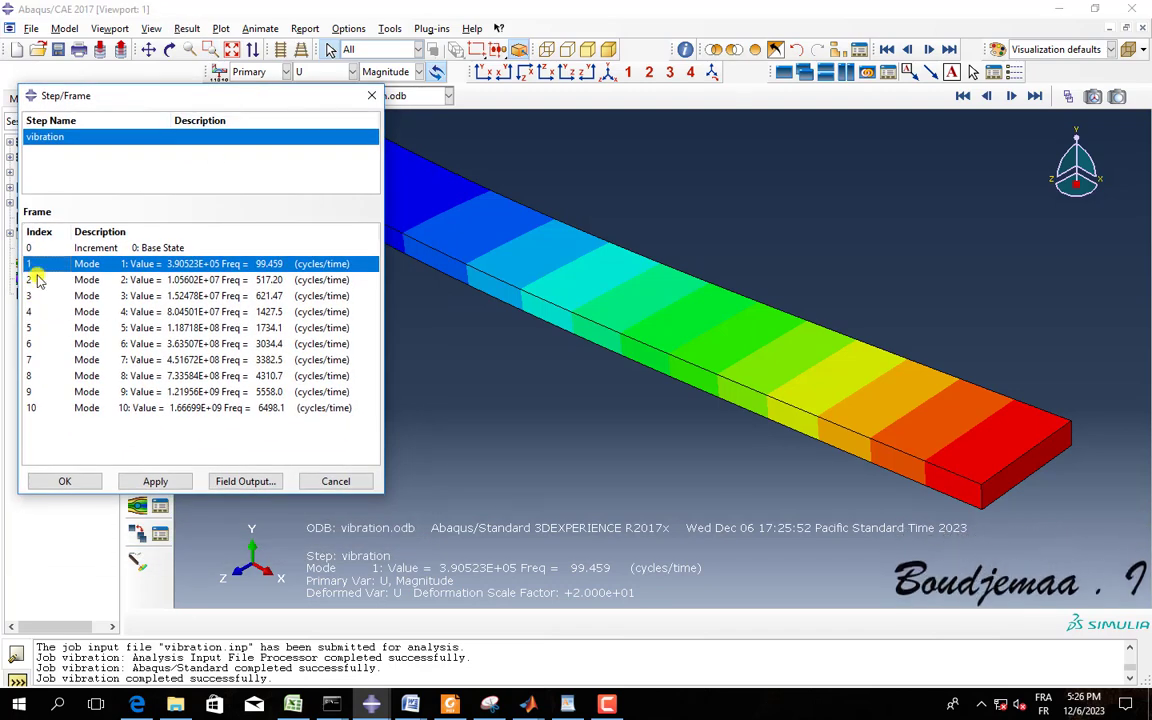
click(33, 281)
click(33, 296)
click(40, 312)
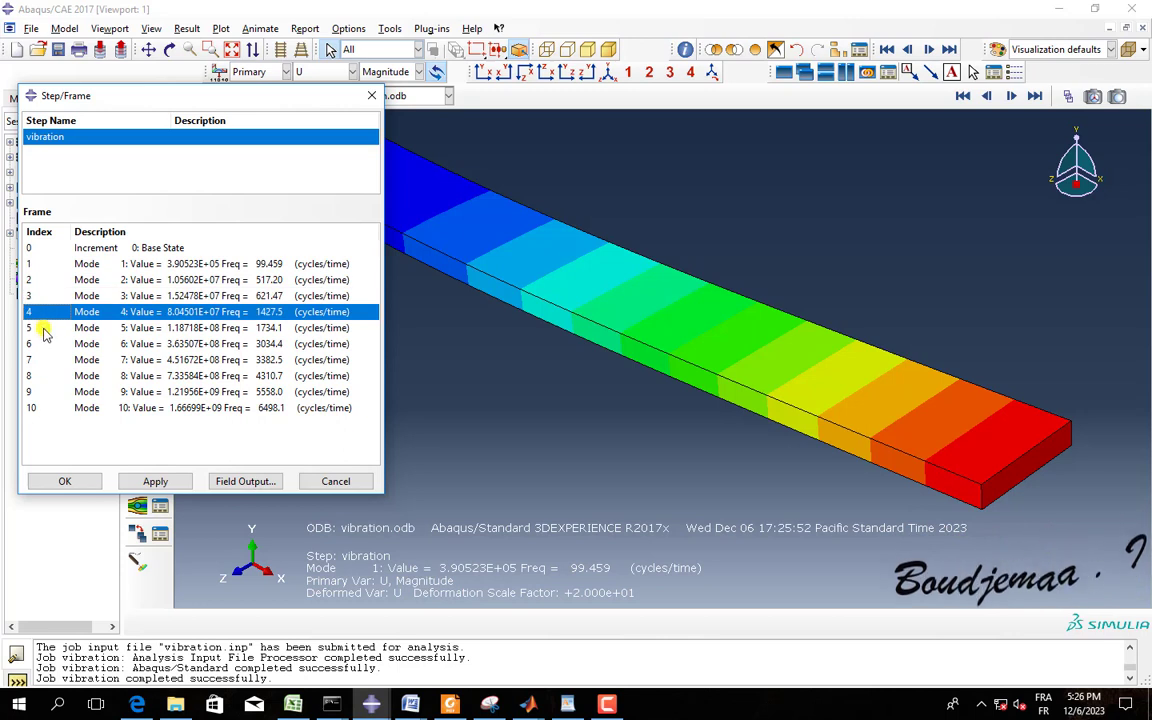
click(43, 329)
click(34, 345)
click(34, 361)
click(28, 376)
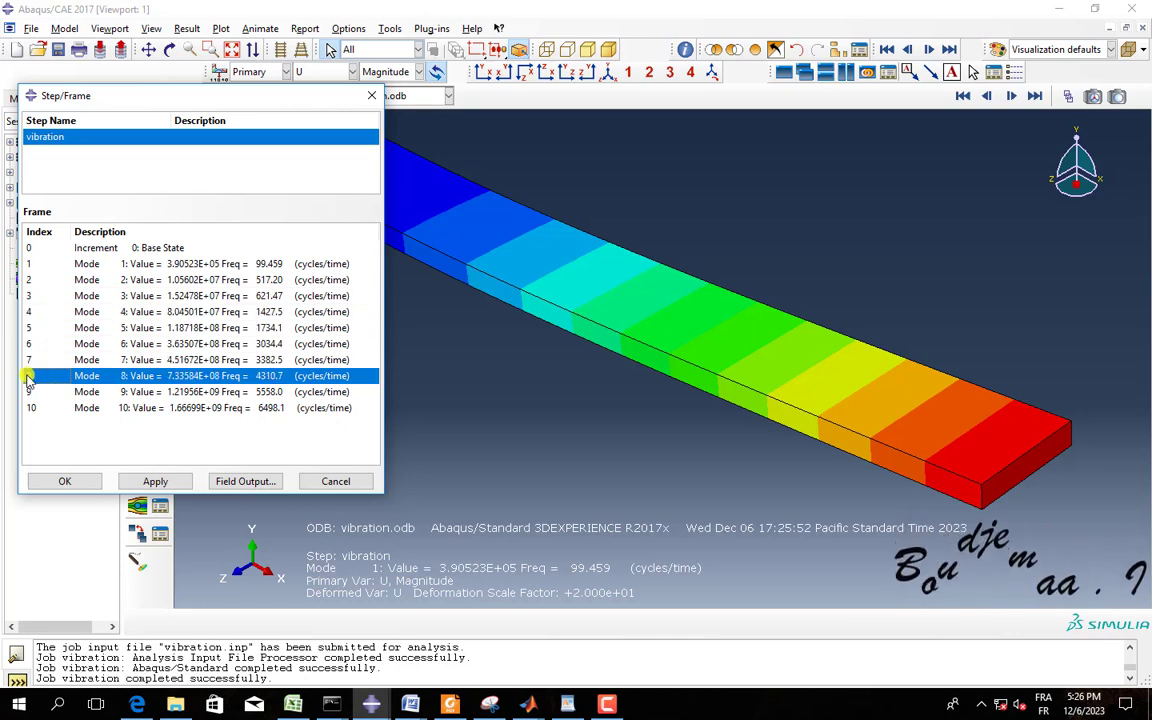
click(42, 392)
click(40, 409)
click(56, 265)
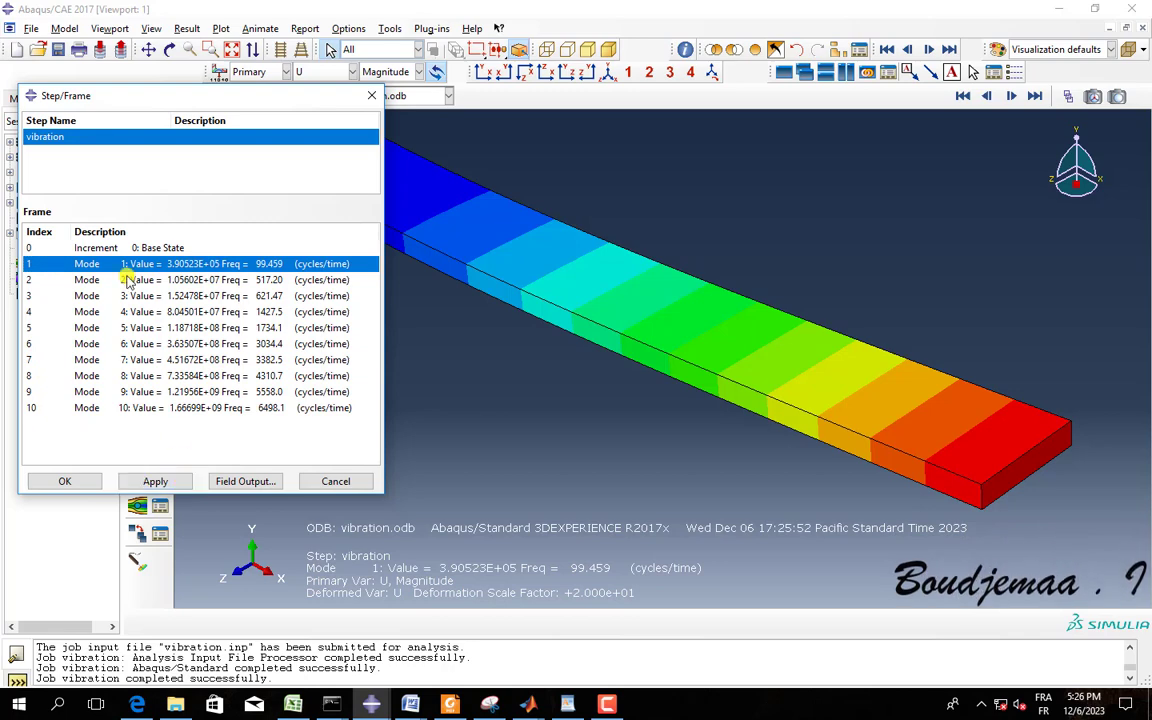
Display the mode 2 shape and arrange the view so the plate is visible beside the Step/Frame dialog
click(90, 282)
click(185, 480)
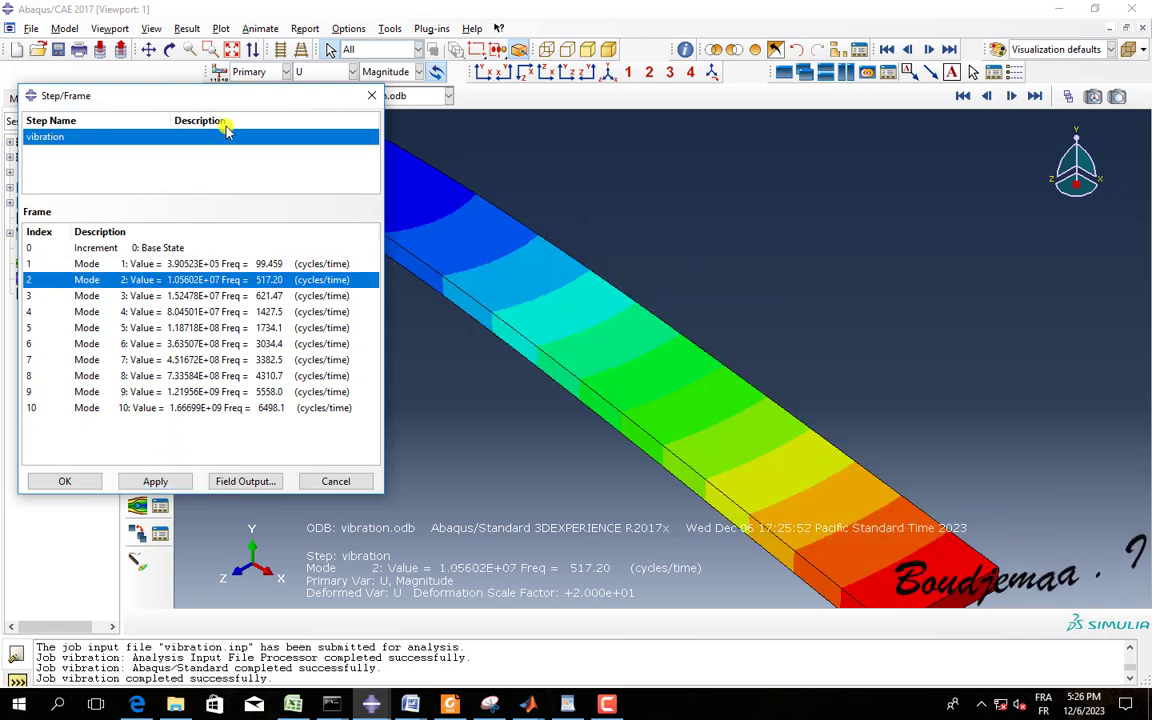
drag(238, 101, 210, 101)
scroll(575, 280, down, 3)
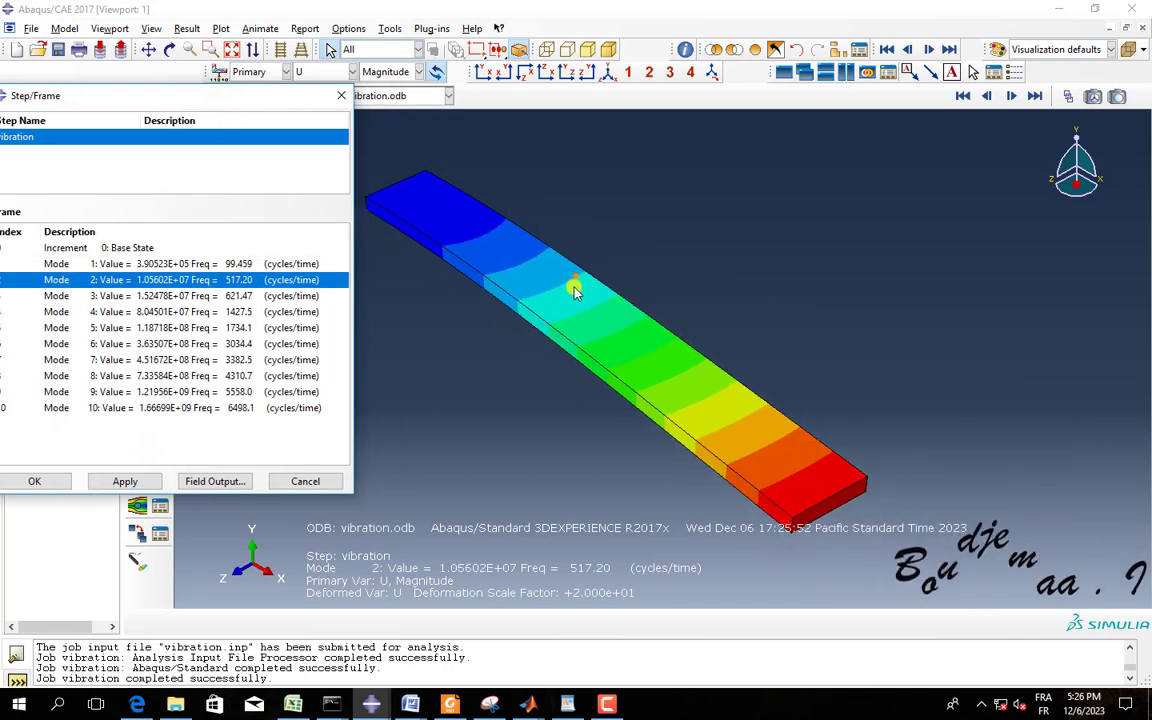
click(148, 50)
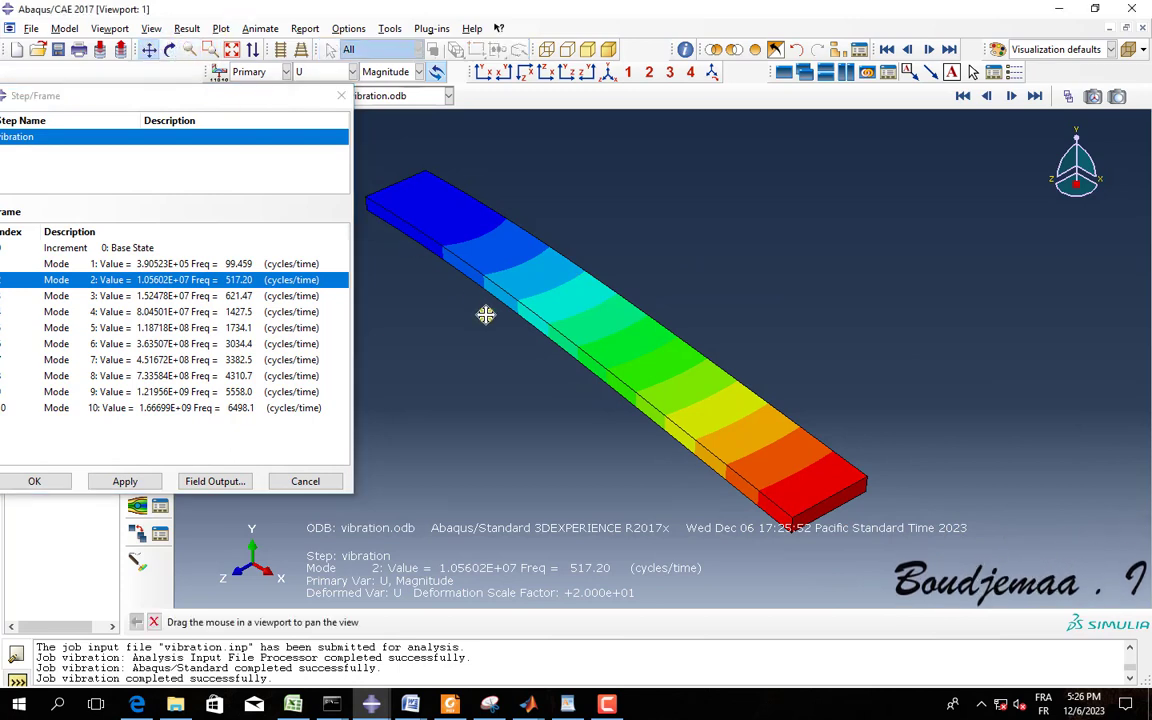
drag(582, 307, 807, 247)
scroll(808, 245, up, 2)
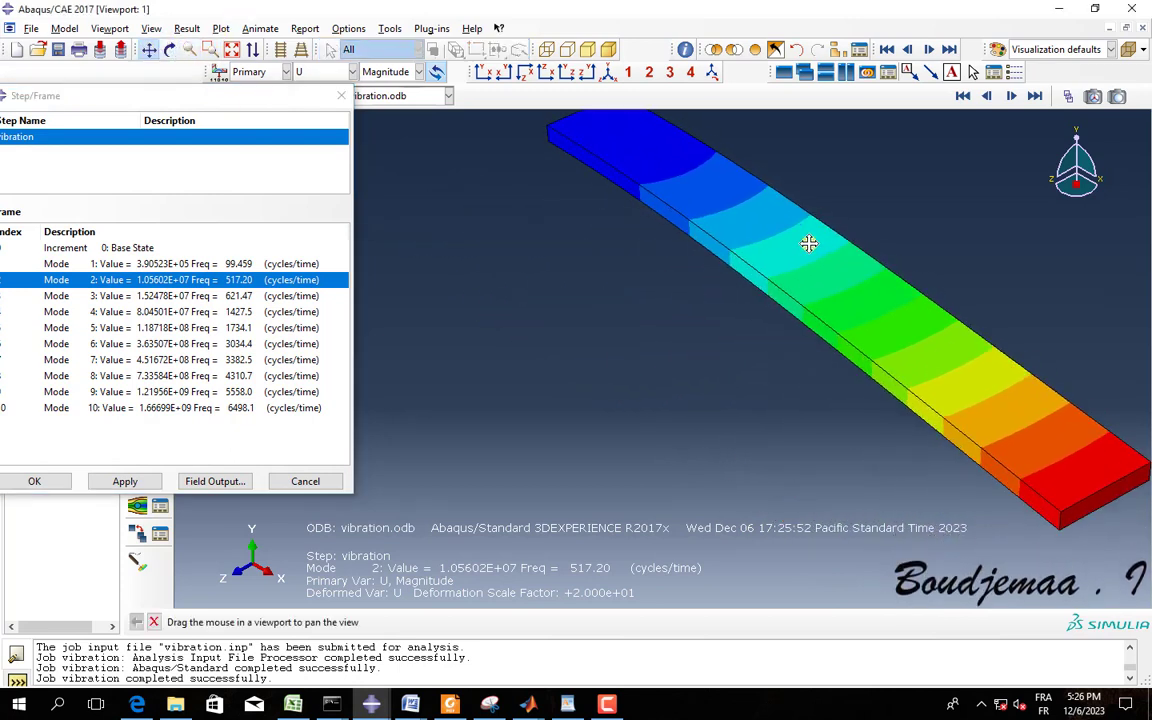
drag(733, 236, 748, 252)
drag(266, 101, 437, 136)
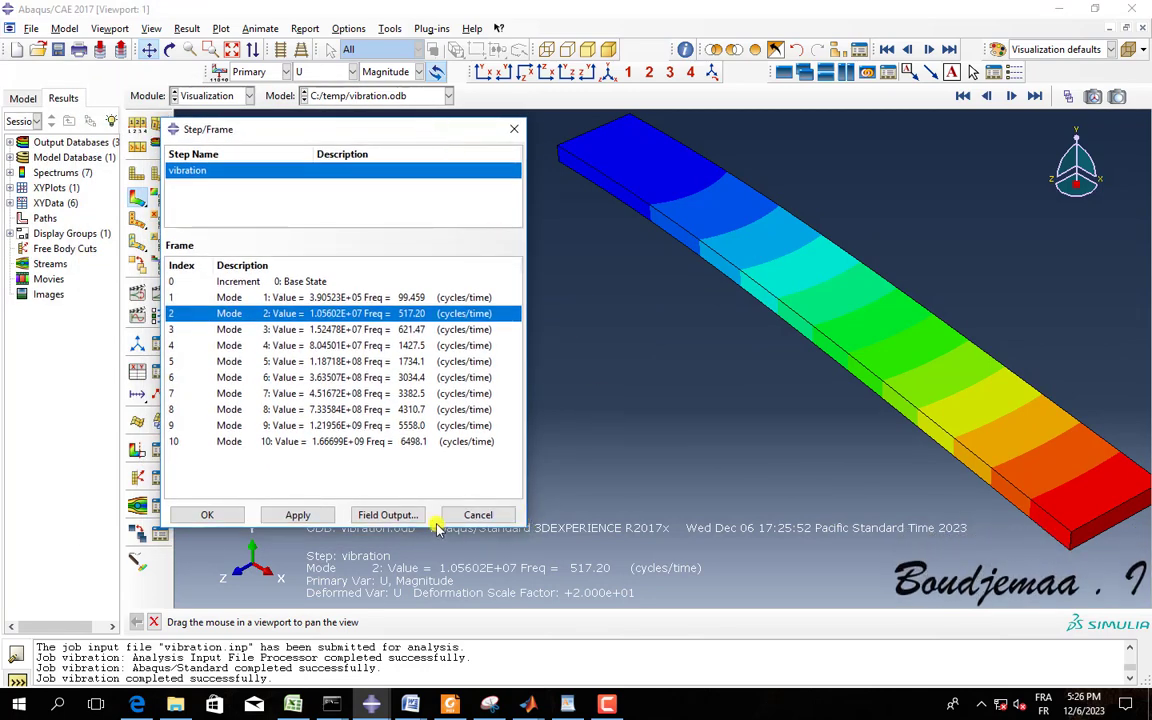
drag(437, 526, 444, 495)
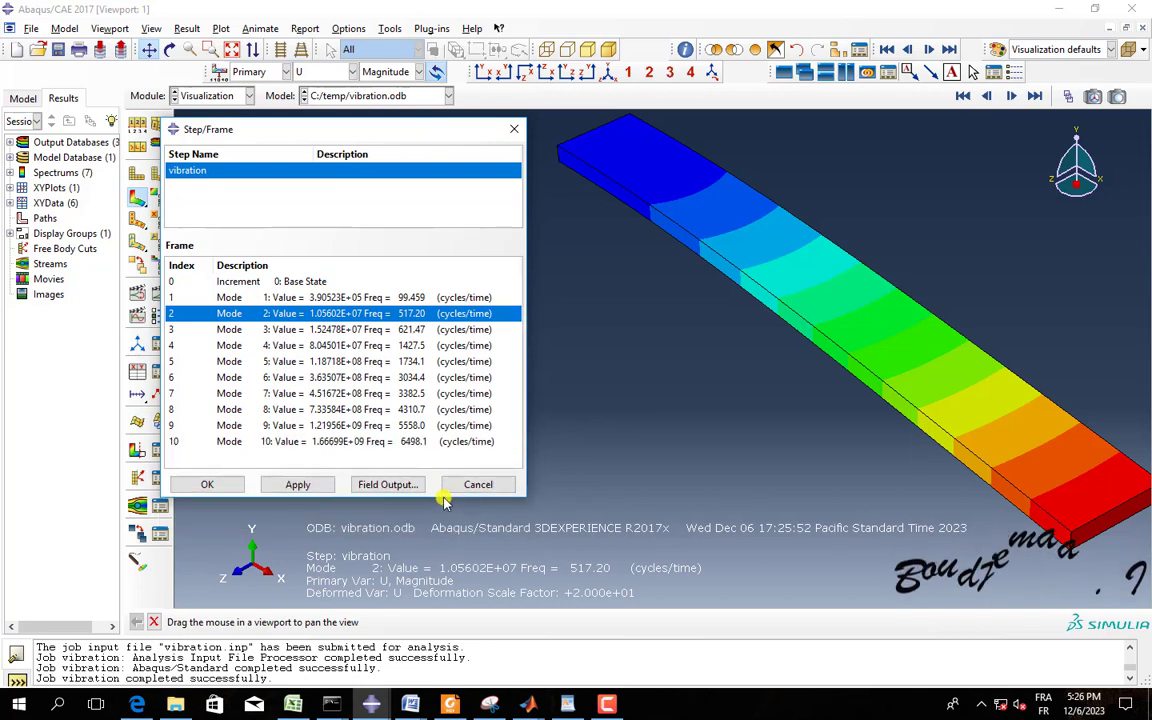
Display the mode 3 shape of the plate, followed by the mode 4 shape
click(280, 329)
click(298, 484)
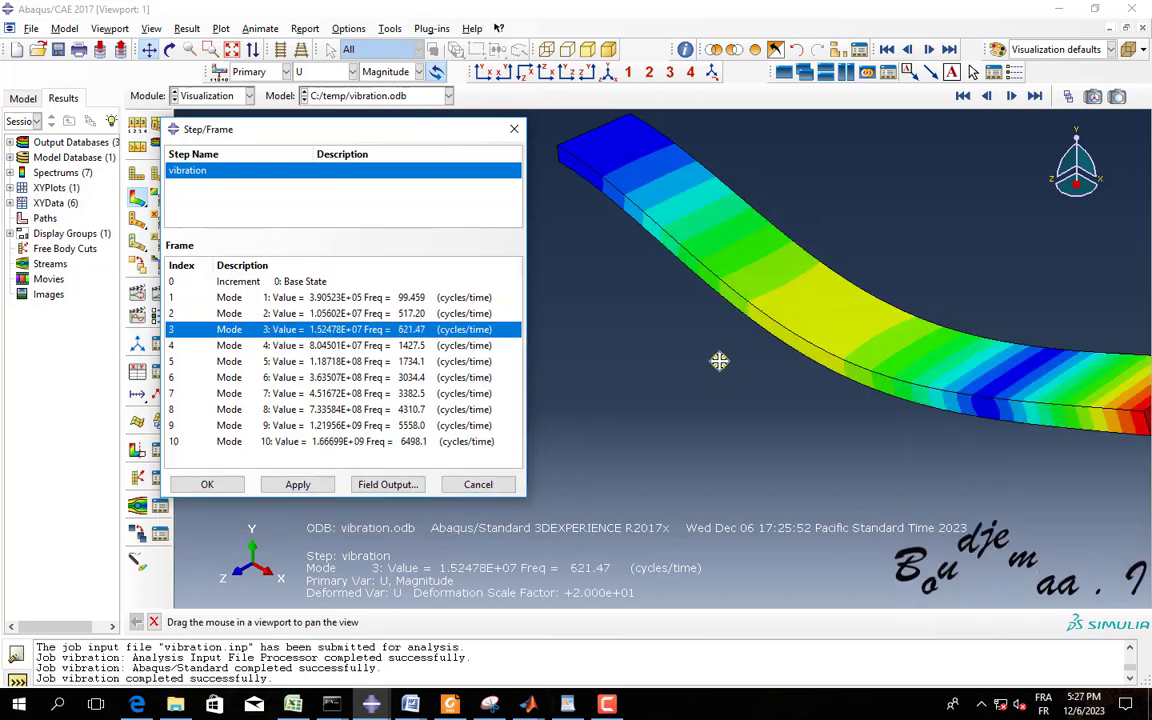
drag(710, 255, 663, 275)
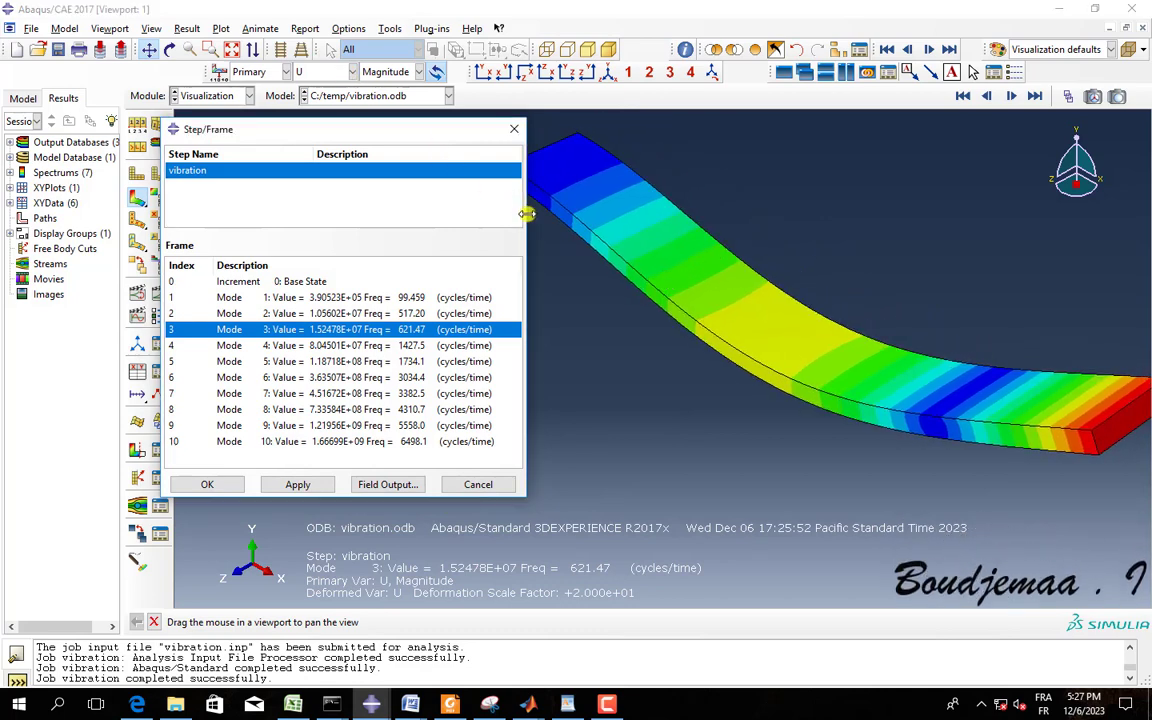
drag(431, 131, 319, 121)
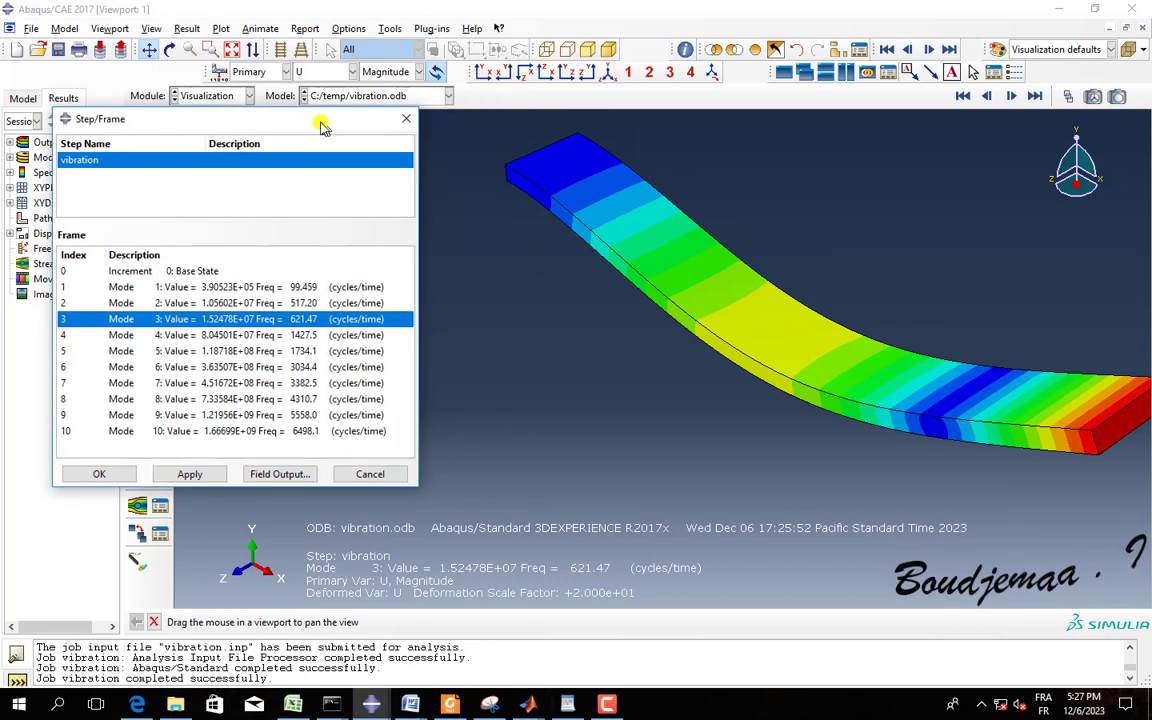
drag(676, 288, 620, 280)
click(267, 335)
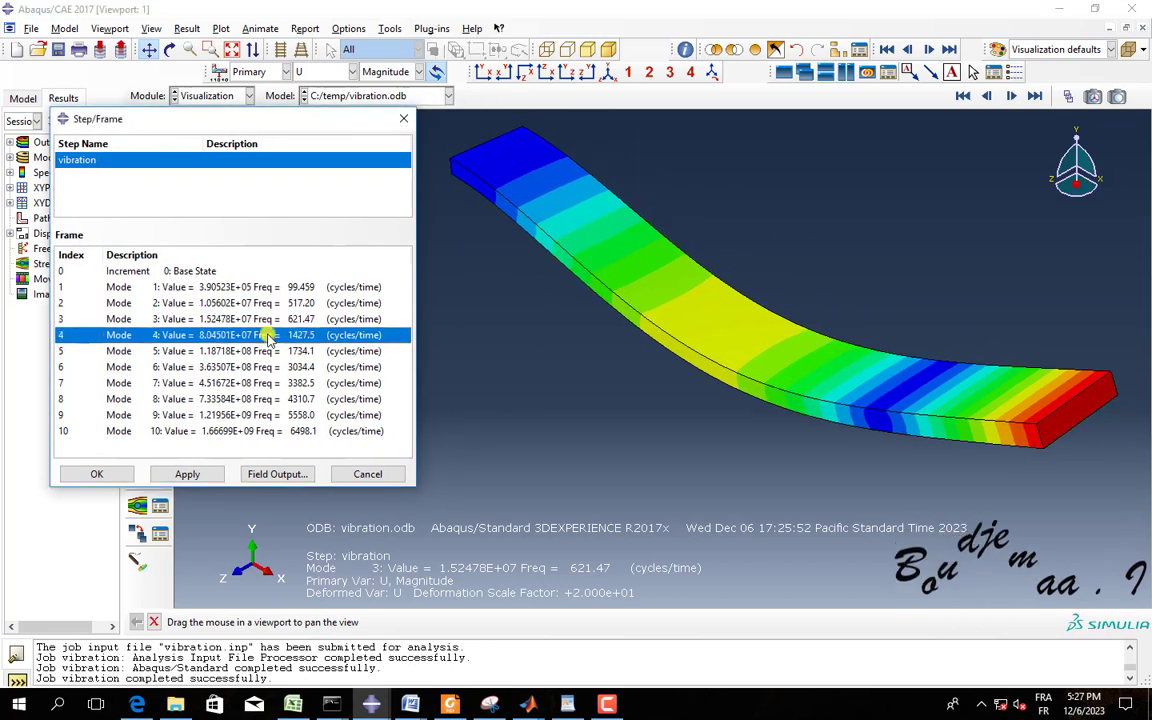
click(211, 476)
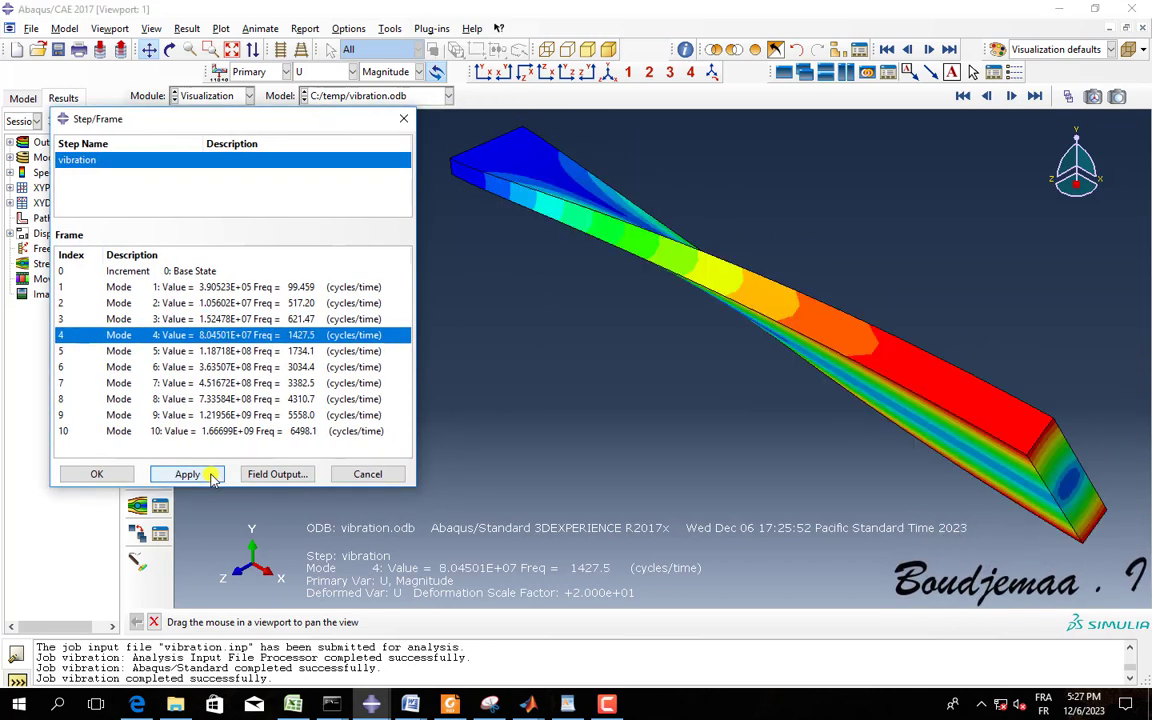
Display the mode 5, mode 6 and mode 7 shapes of the plate one after another
click(227, 351)
click(216, 474)
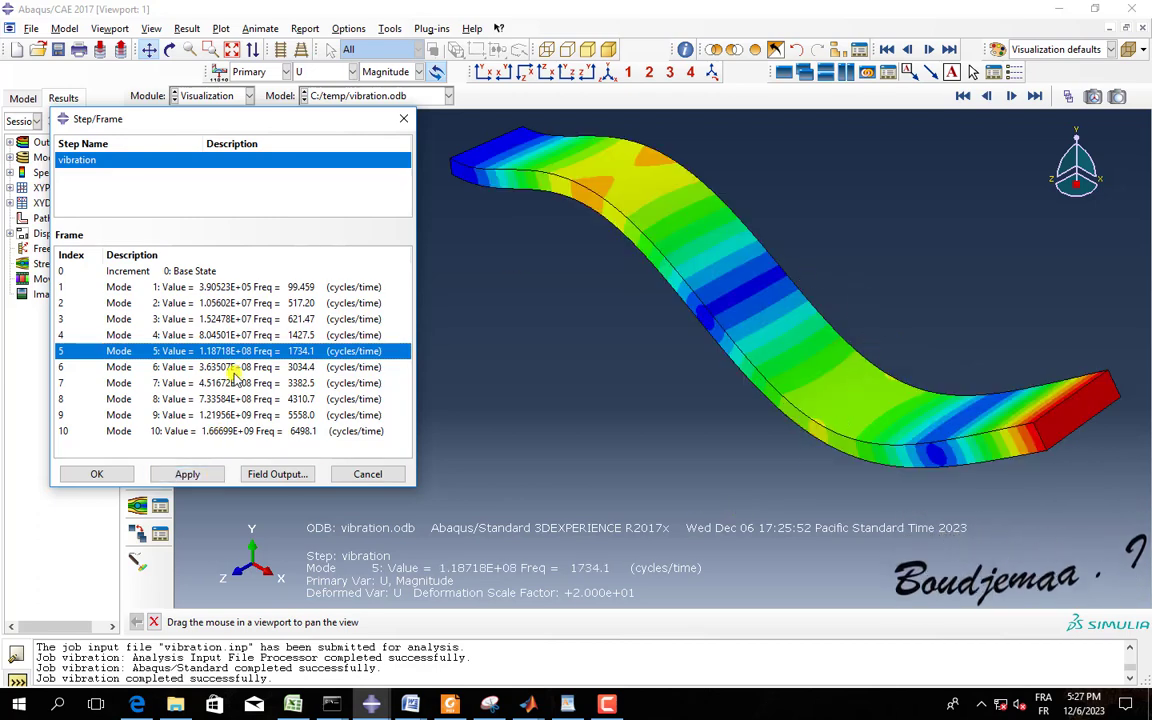
click(285, 368)
click(208, 477)
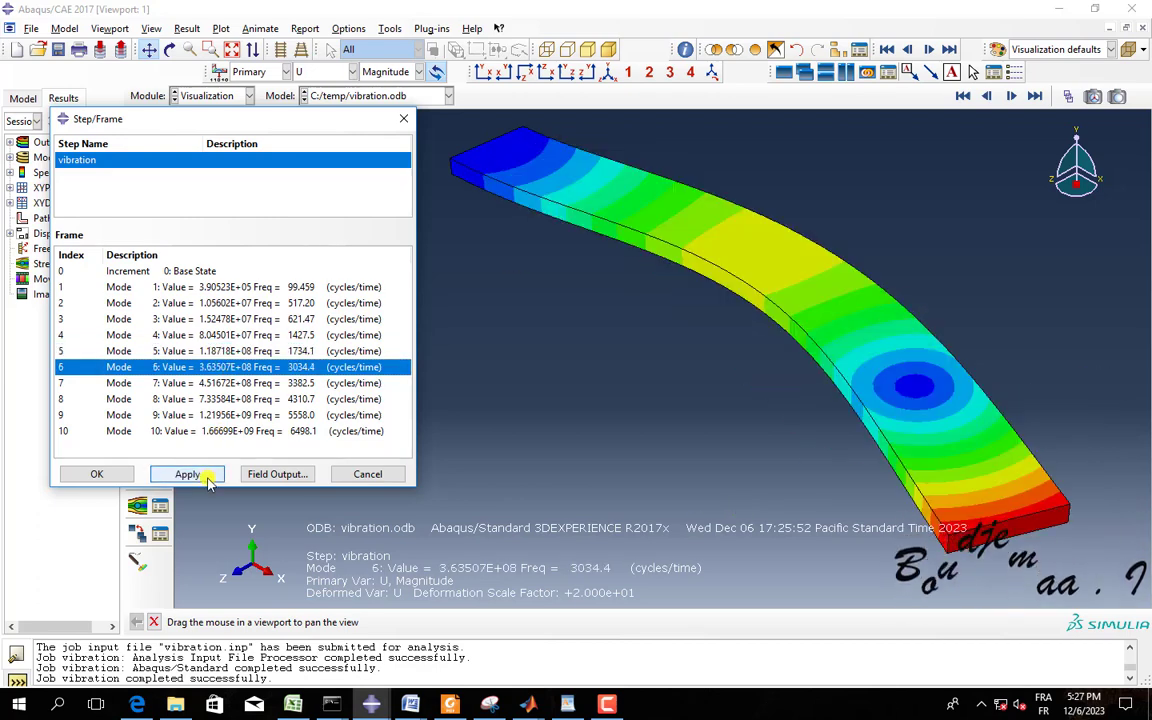
click(206, 383)
click(204, 476)
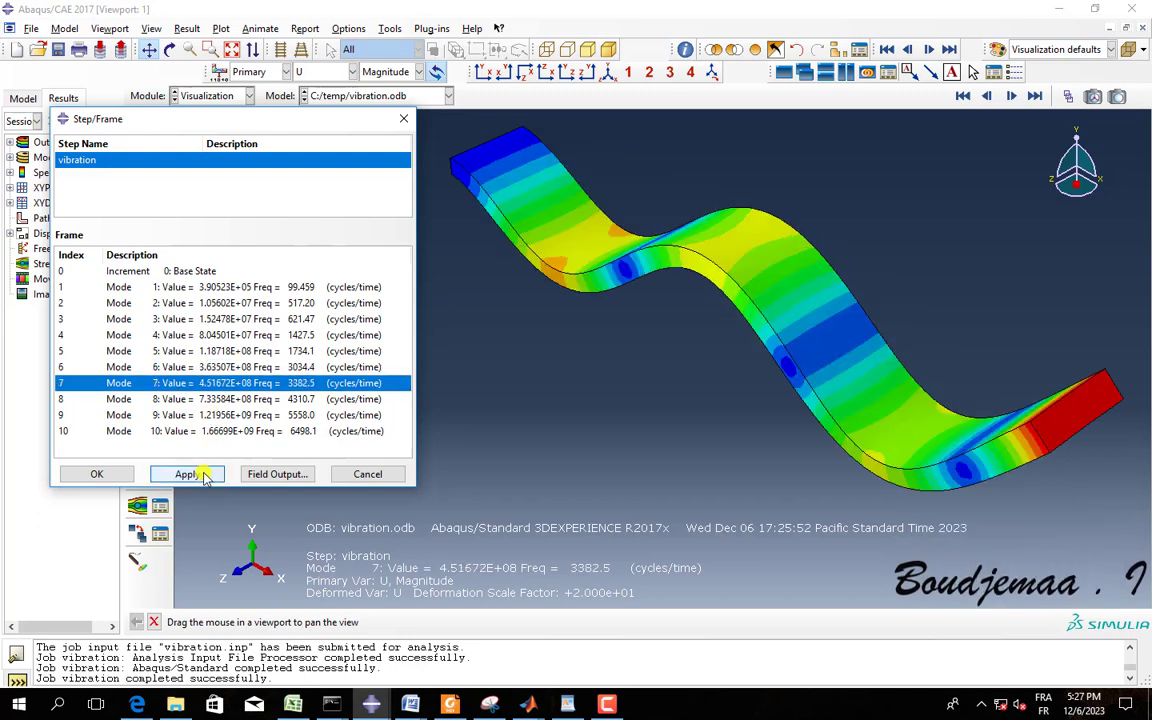
Display the plate's mode 8, mode 9 and mode 10 shapes in turn, and close the Step/Frame dialog
click(195, 399)
click(192, 477)
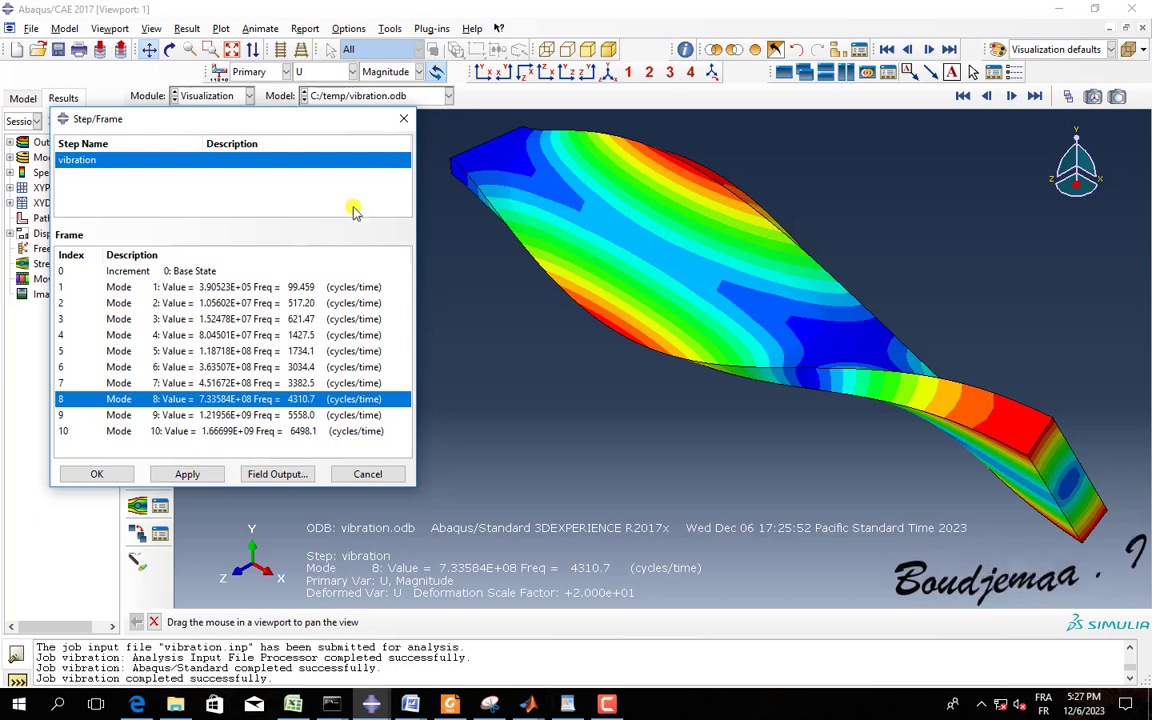
click(243, 418)
click(212, 474)
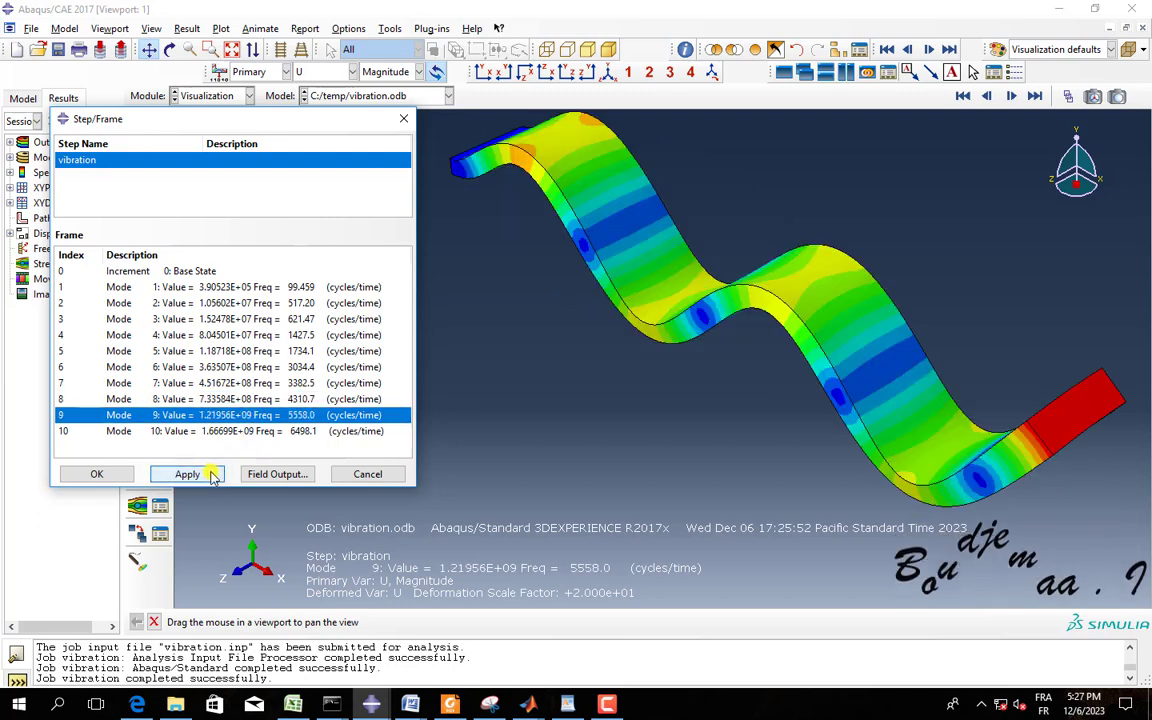
click(205, 431)
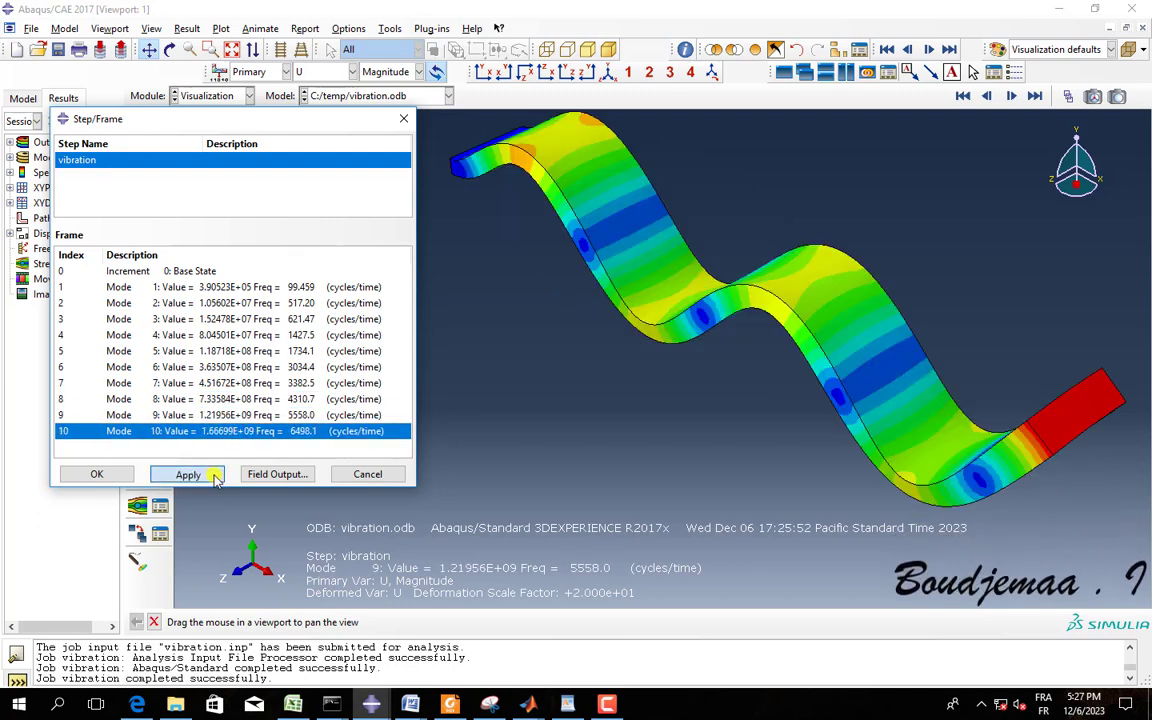
click(190, 474)
click(367, 474)
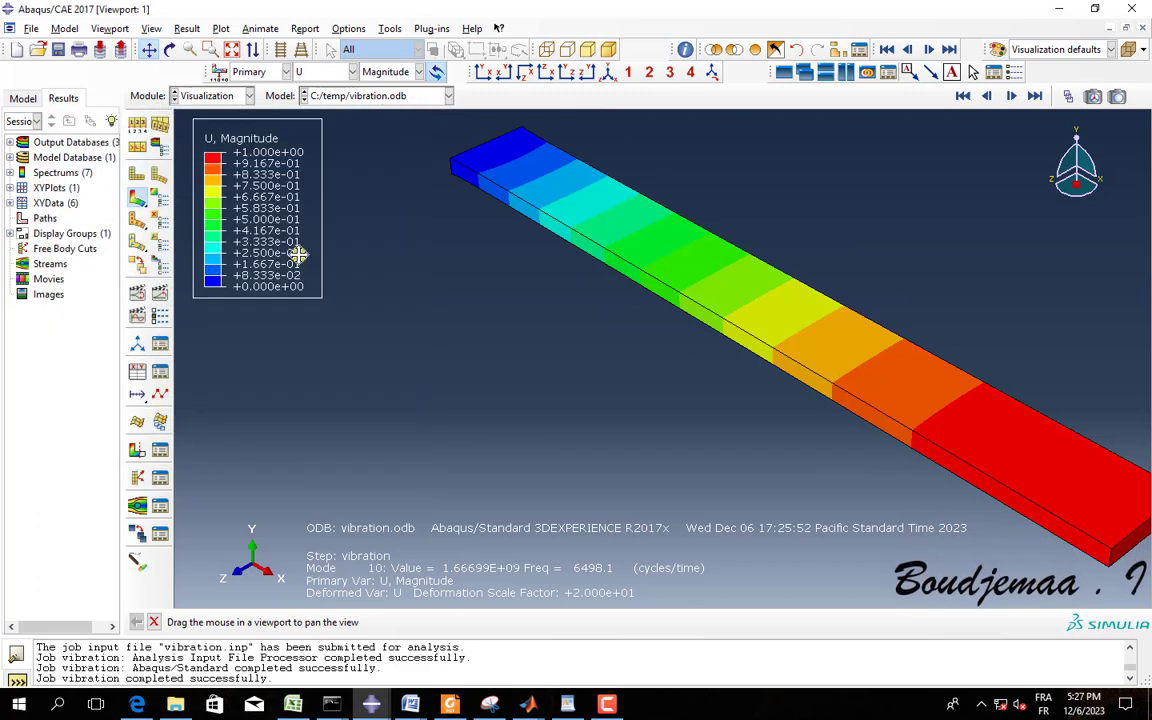
Start a time-history animation of the contoured plate through the frames of the vibration step
click(160, 292)
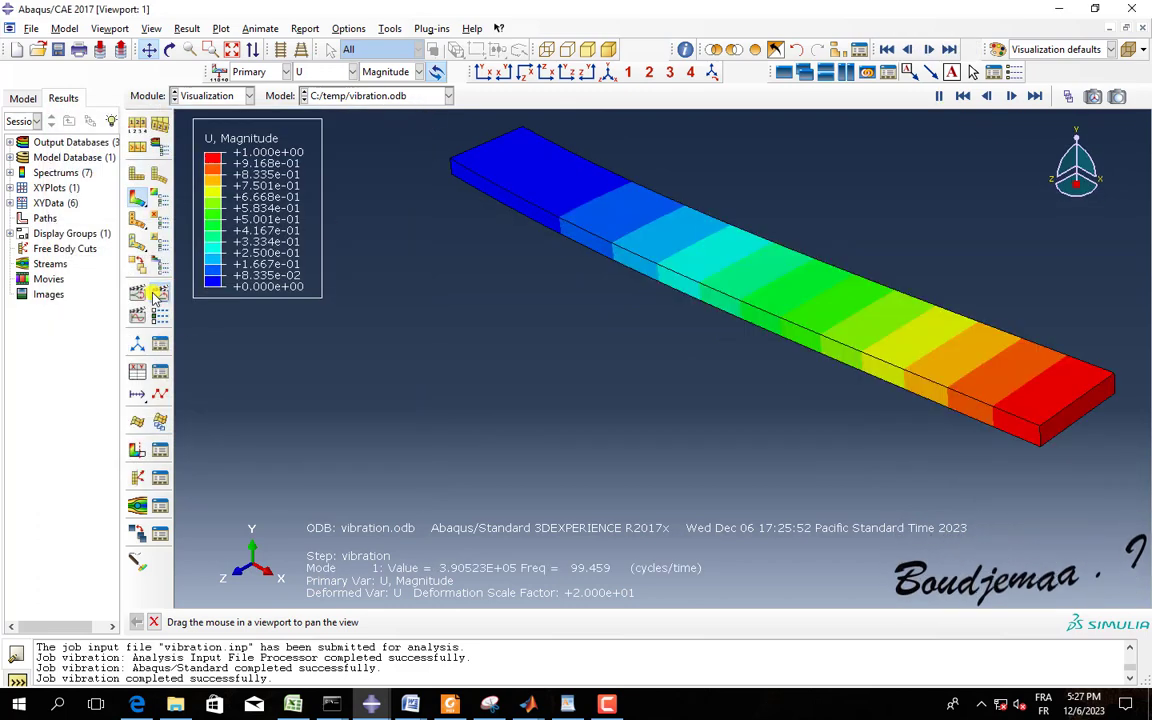